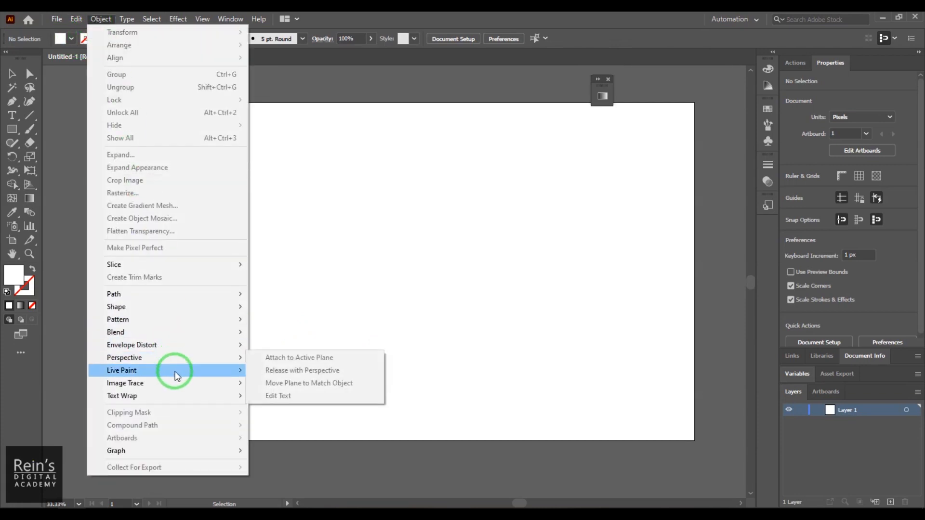
mouse_move(176, 375)
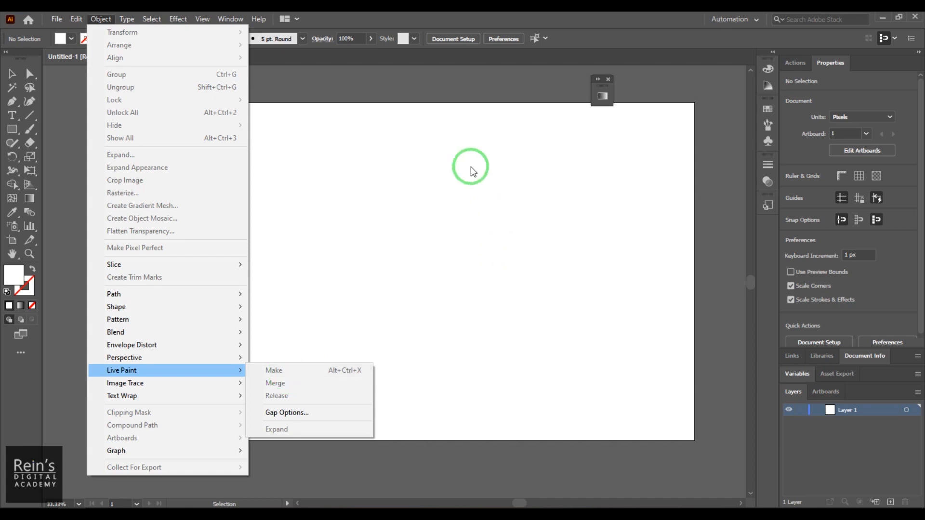
click(465, 103)
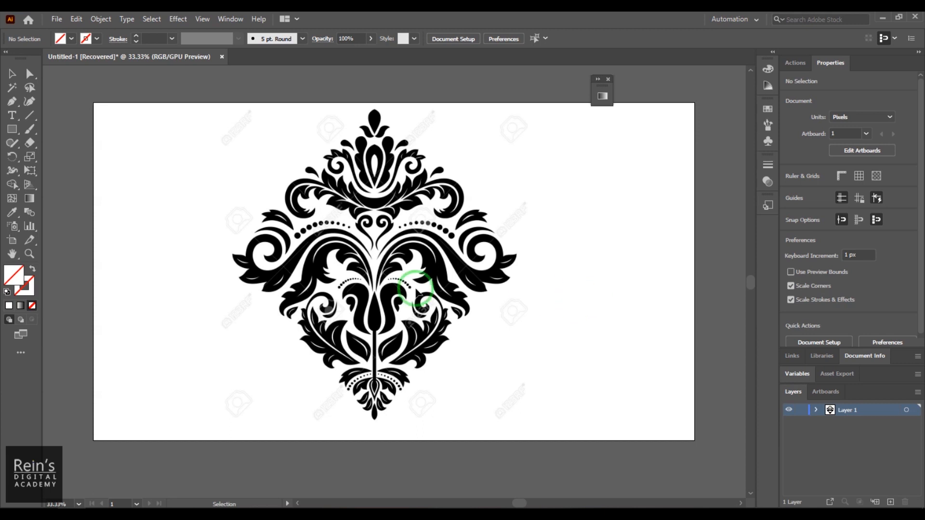
- Nudge the placed damask ornament image slightly downward and trace it with Image Trace using the default preset
click(356, 286)
drag(356, 286, 357, 293)
click(101, 20)
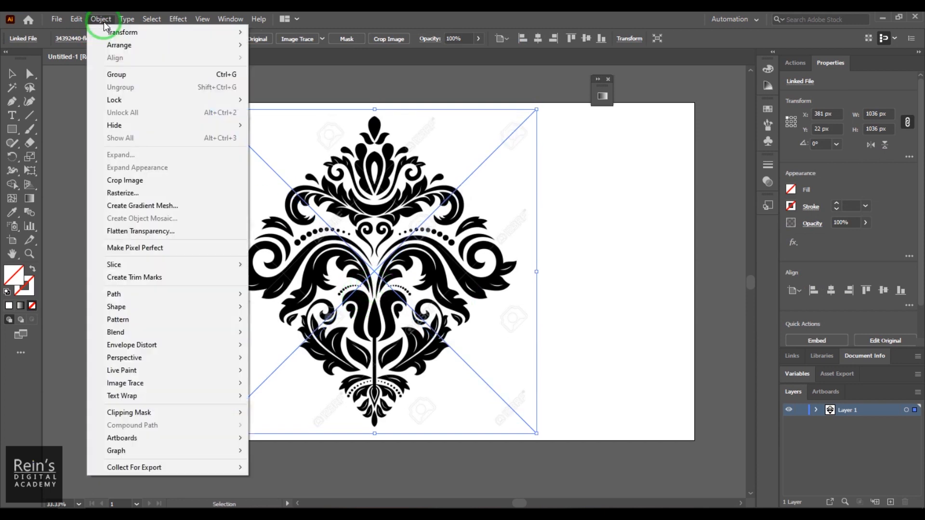
mouse_move(189, 387)
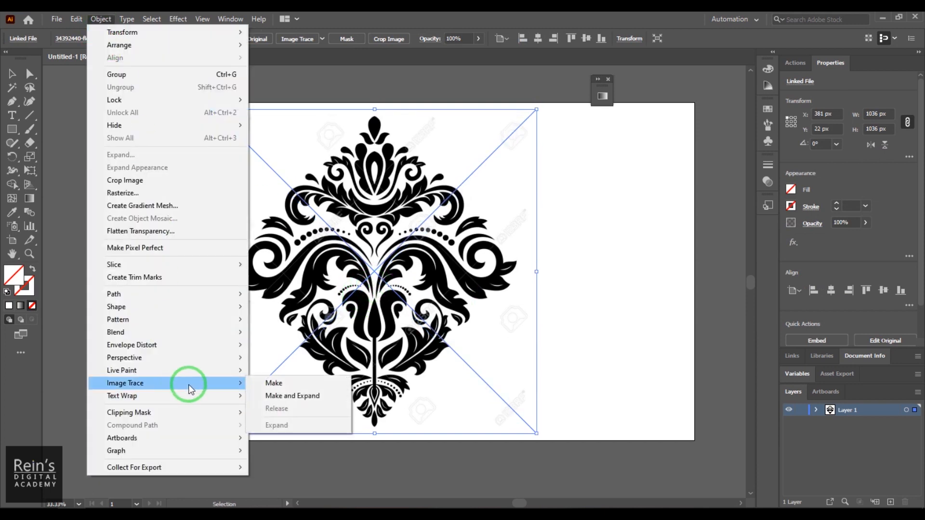
click(296, 383)
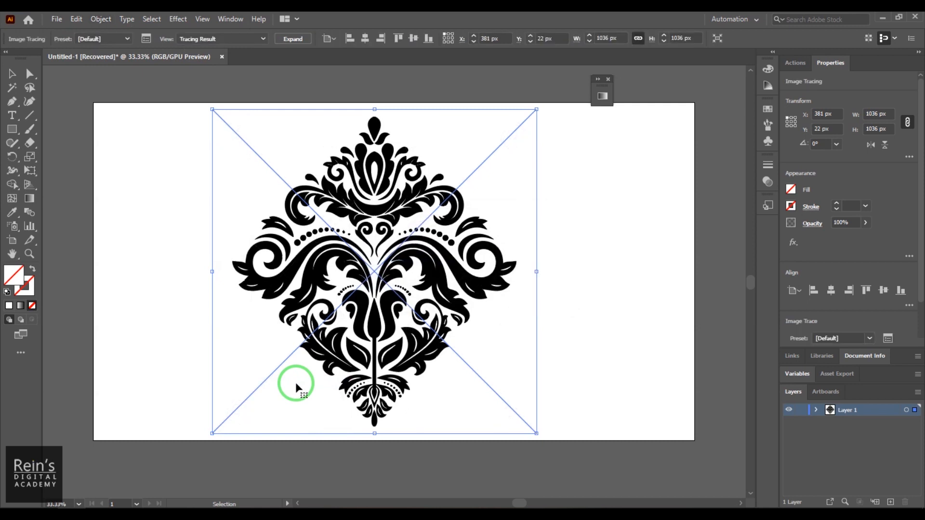
click(569, 345)
click(480, 315)
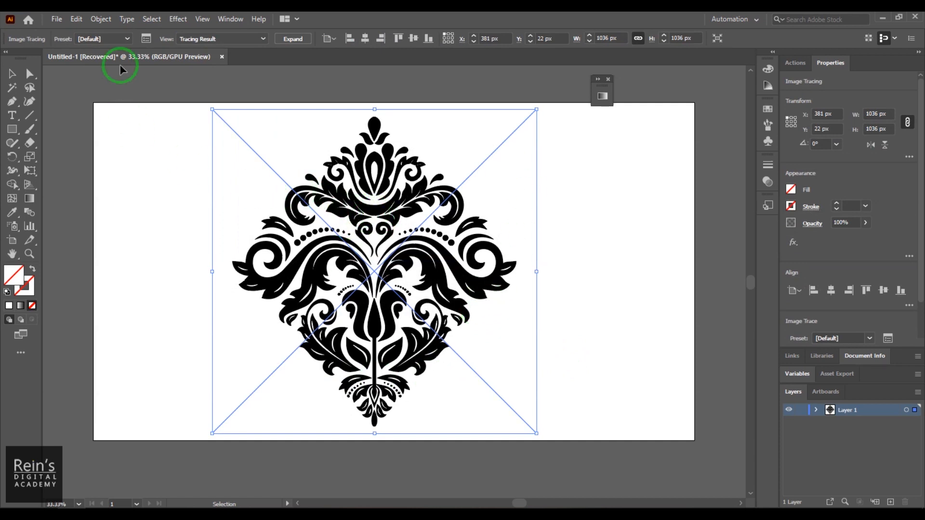
click(100, 19)
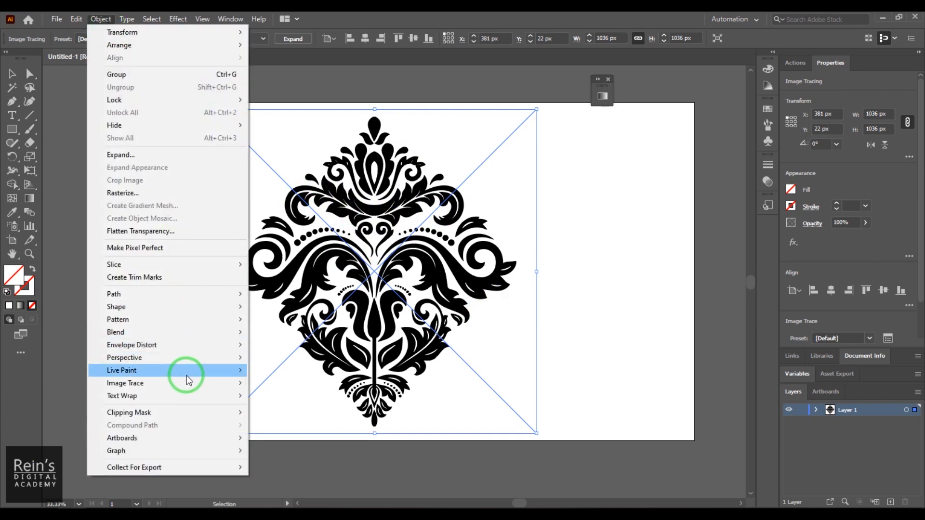
mouse_move(186, 371)
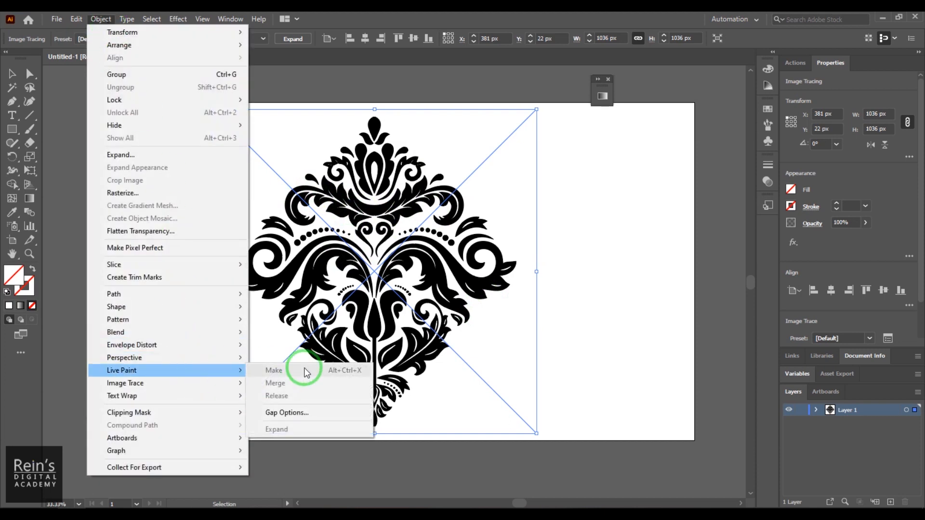
click(577, 335)
click(432, 259)
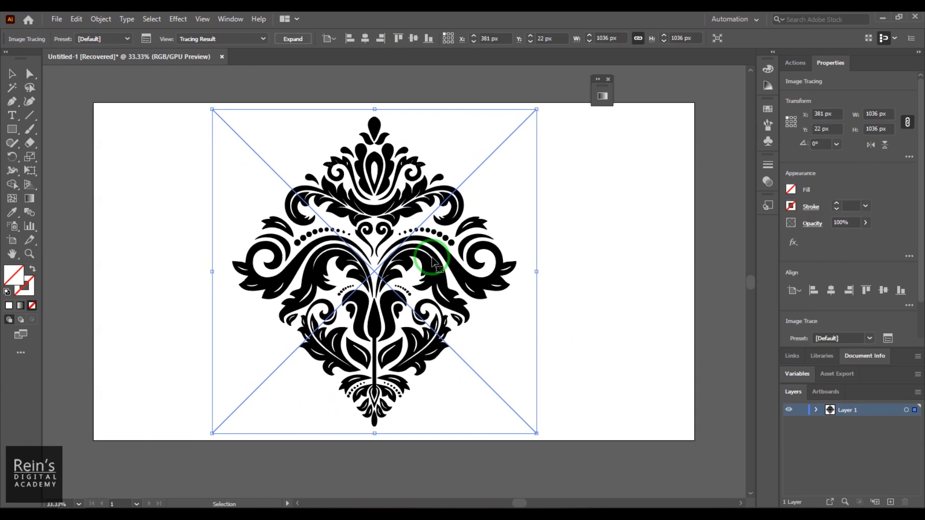
- Expand the traced damask ornament into vector paths with Object and Fill enabled
click(101, 19)
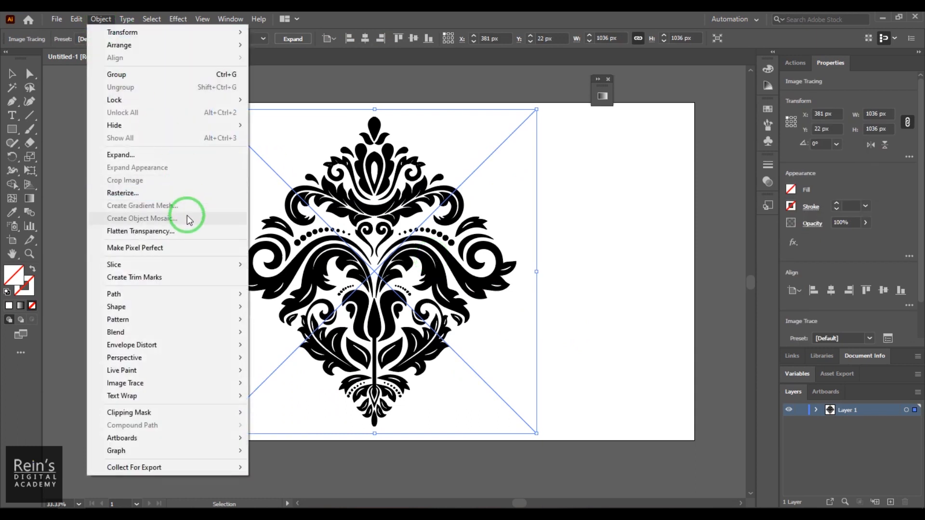
click(187, 156)
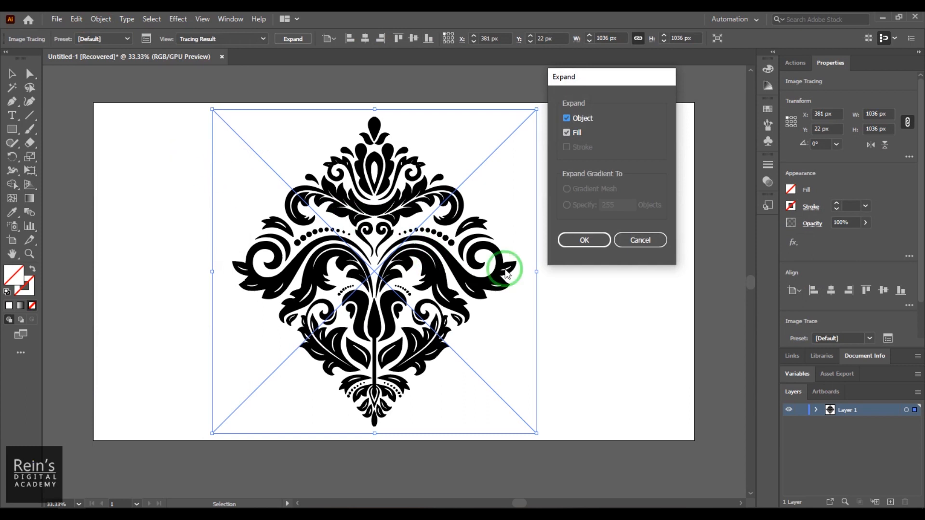
click(582, 239)
click(576, 279)
click(392, 316)
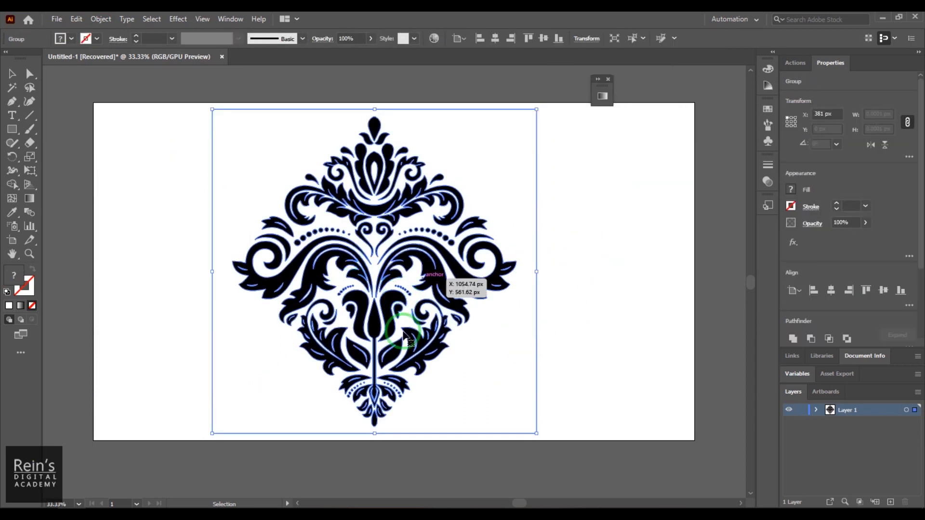
- Make the expanded damask group a Live Paint group and clear the selection
click(100, 19)
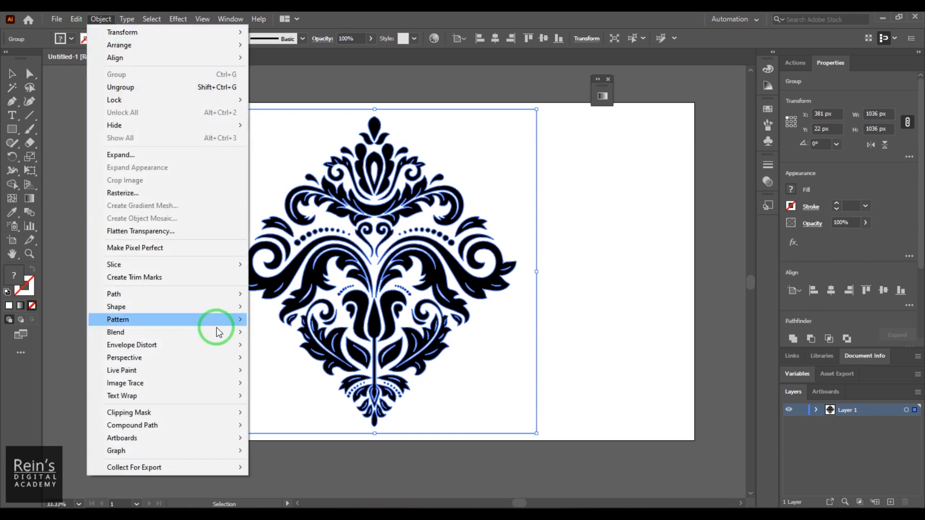
mouse_move(230, 375)
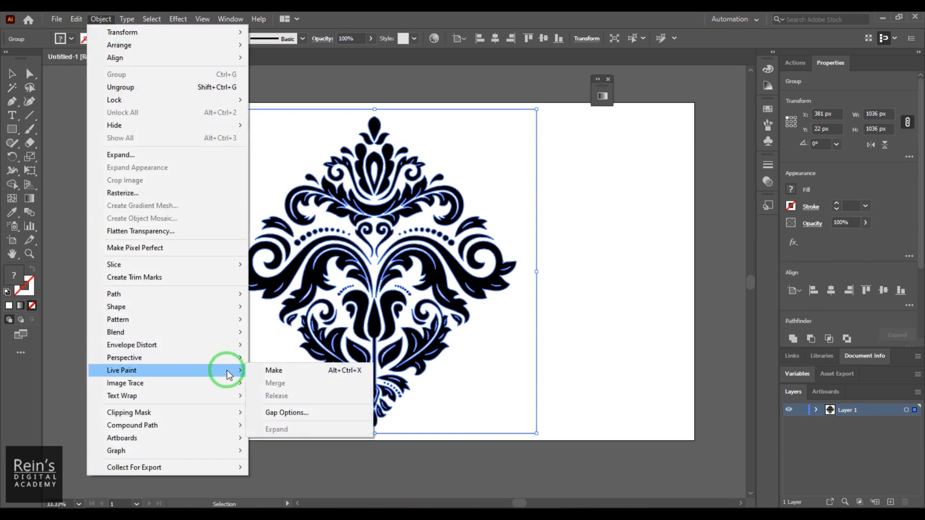
click(275, 371)
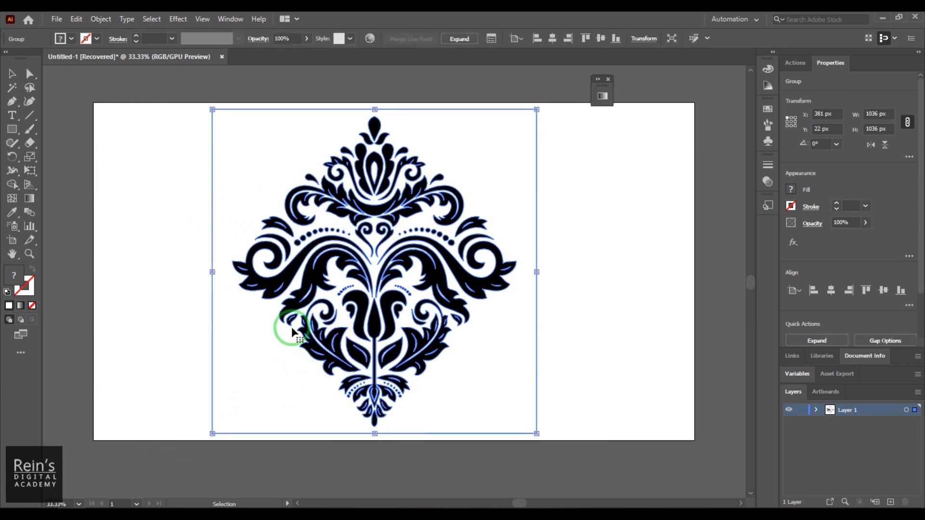
click(101, 19)
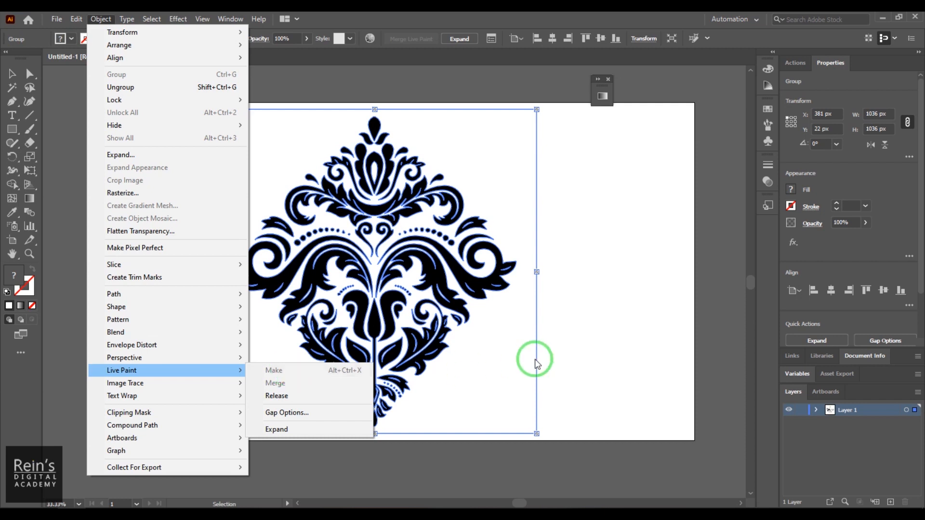
click(510, 359)
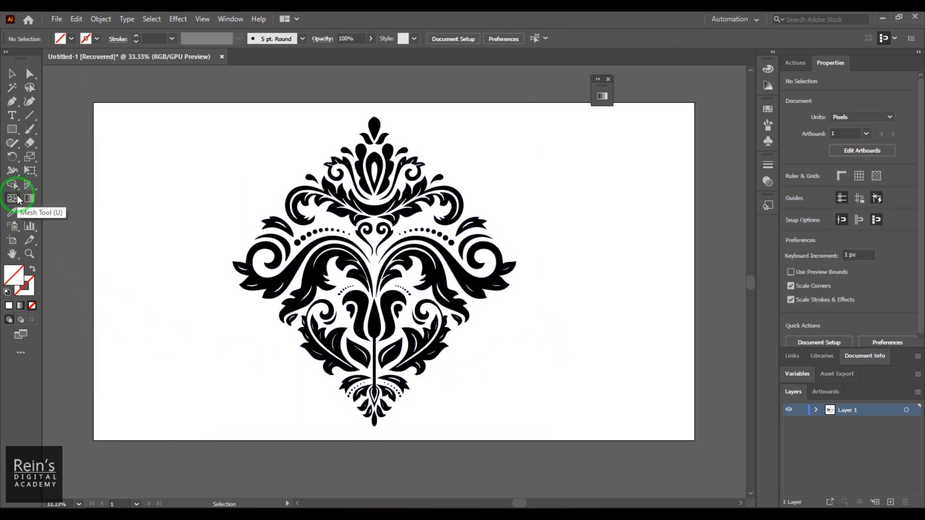
- With the Live Paint Bucket, fill the large leaf scroll left of the ornament's centre with the red swatch
click(14, 210)
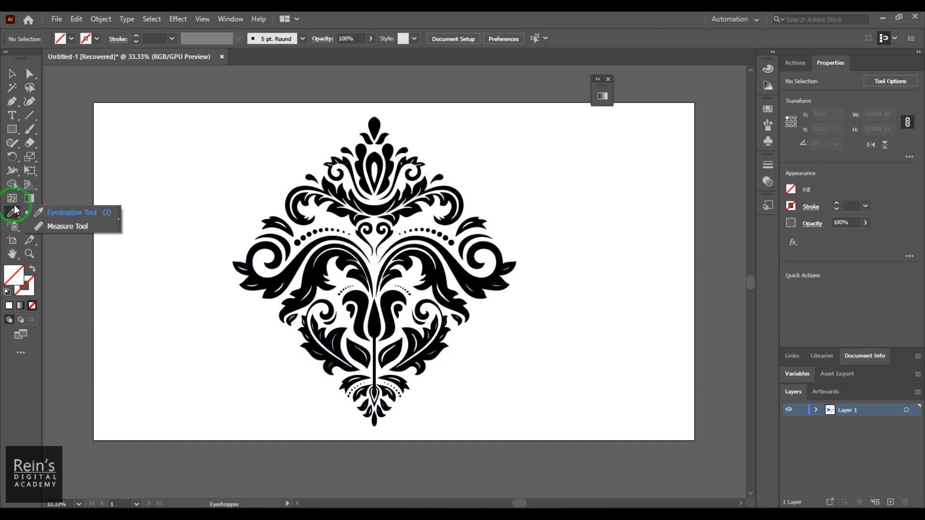
drag(14, 194, 81, 202)
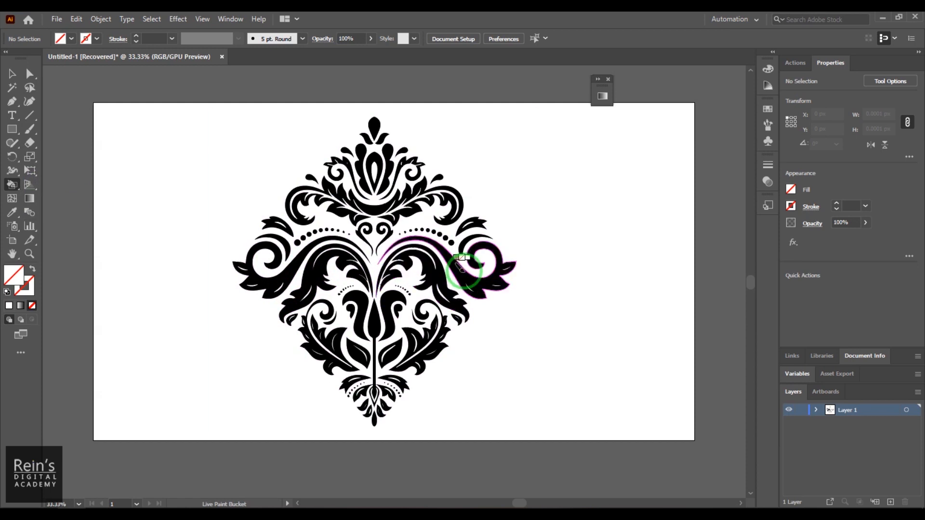
click(60, 39)
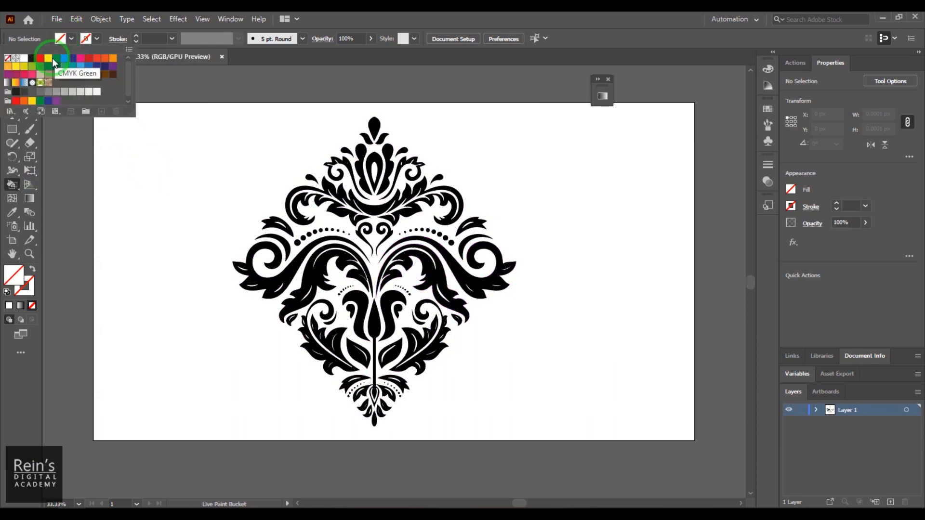
click(48, 58)
click(40, 59)
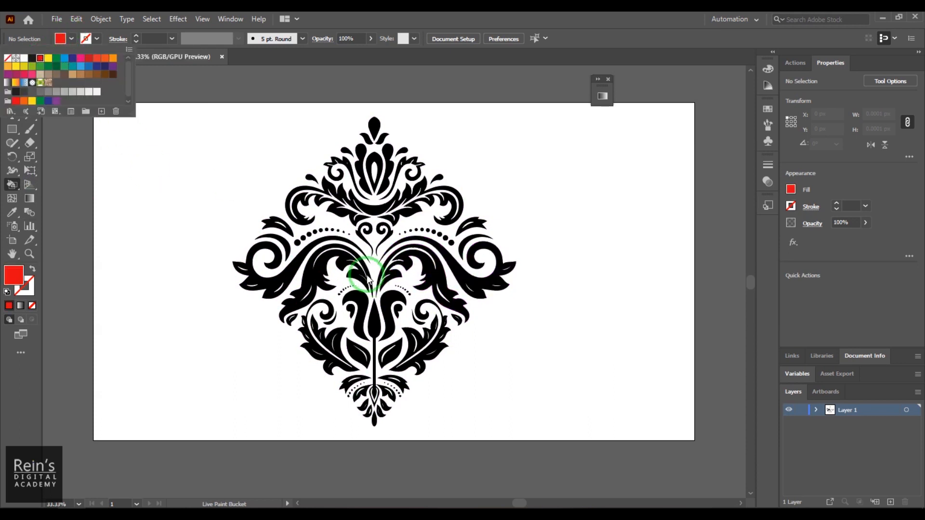
click(339, 255)
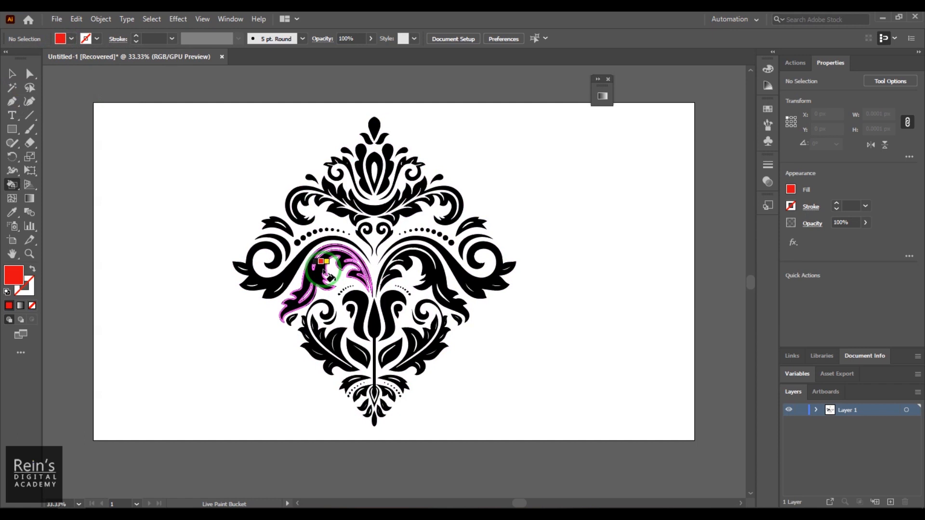
click(329, 276)
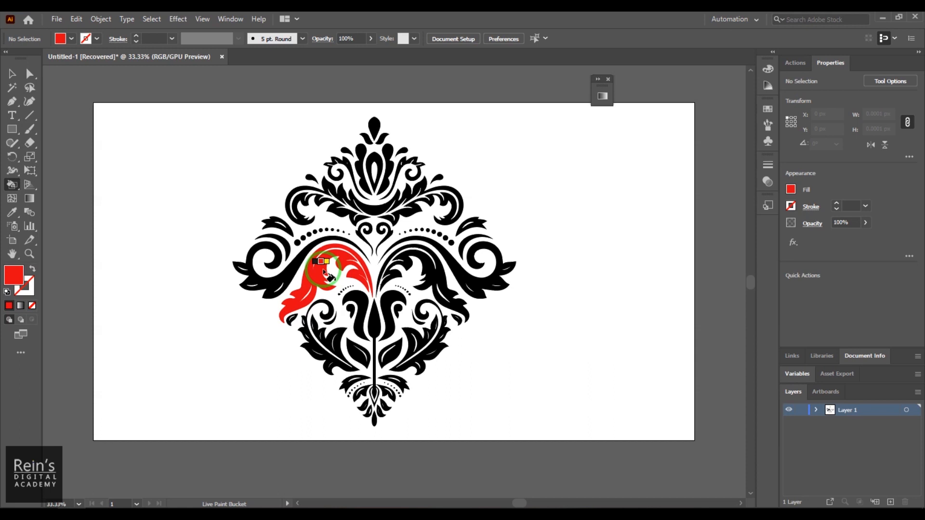
- Fill the mirrored leaf scroll right of the ornament's centre with the neighbouring yellow swatch, undoing the stray yellow background fill
key(Right)
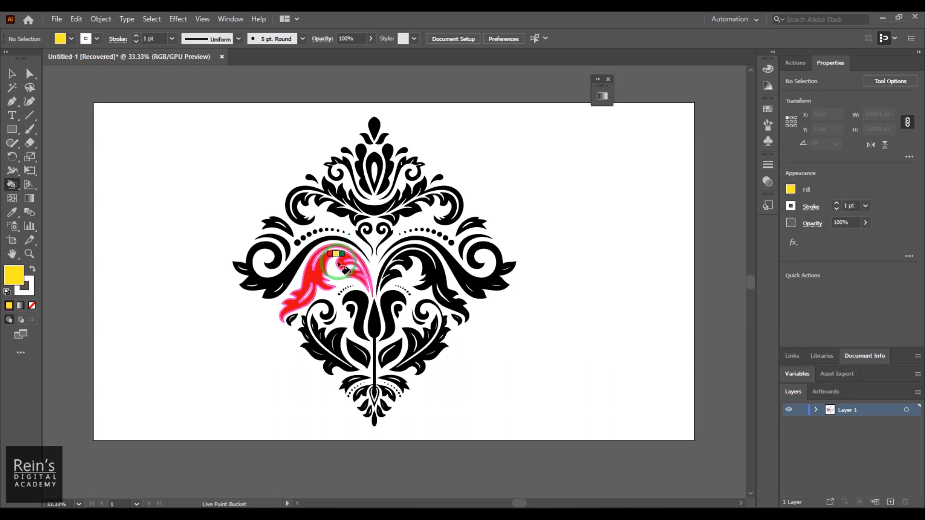
click(414, 267)
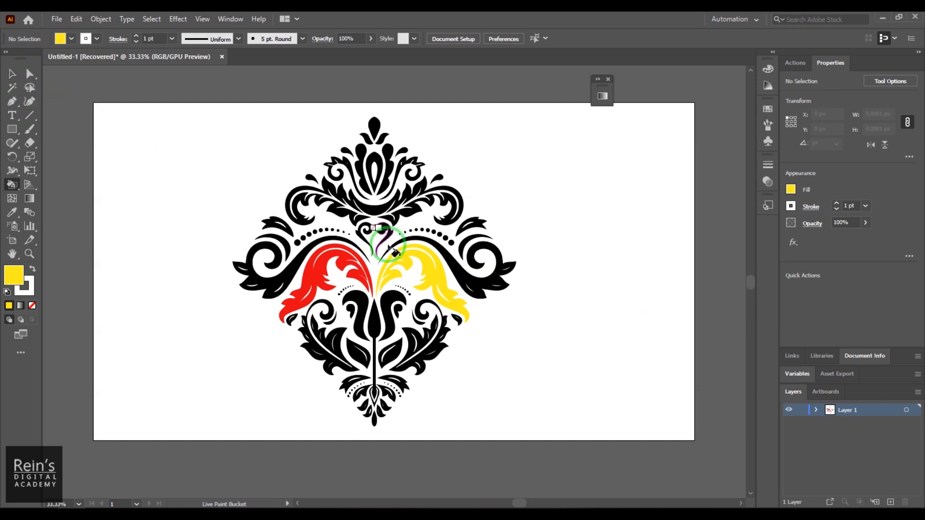
click(352, 236)
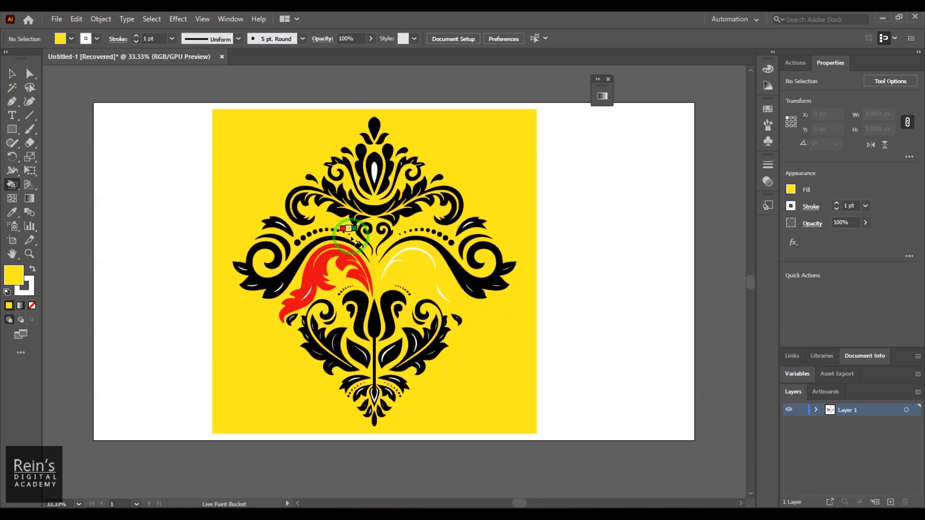
key(v)
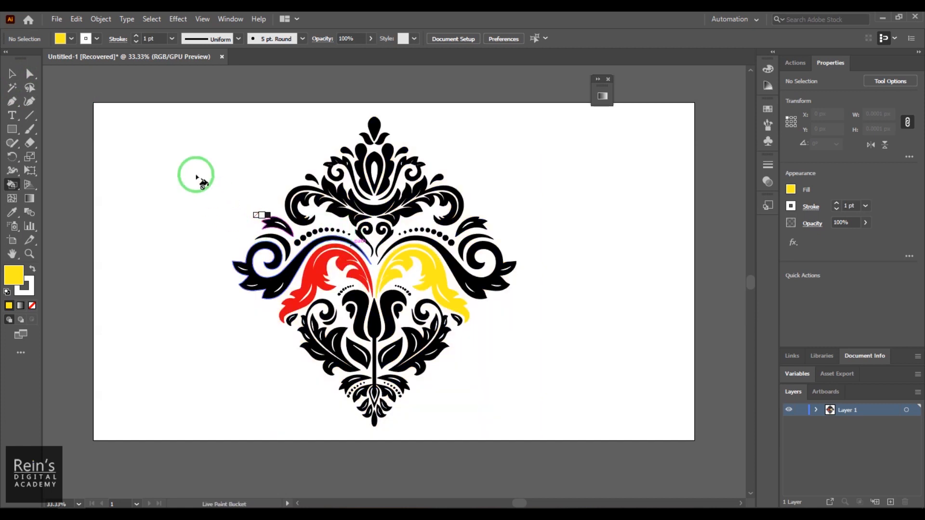
click(12, 74)
click(398, 234)
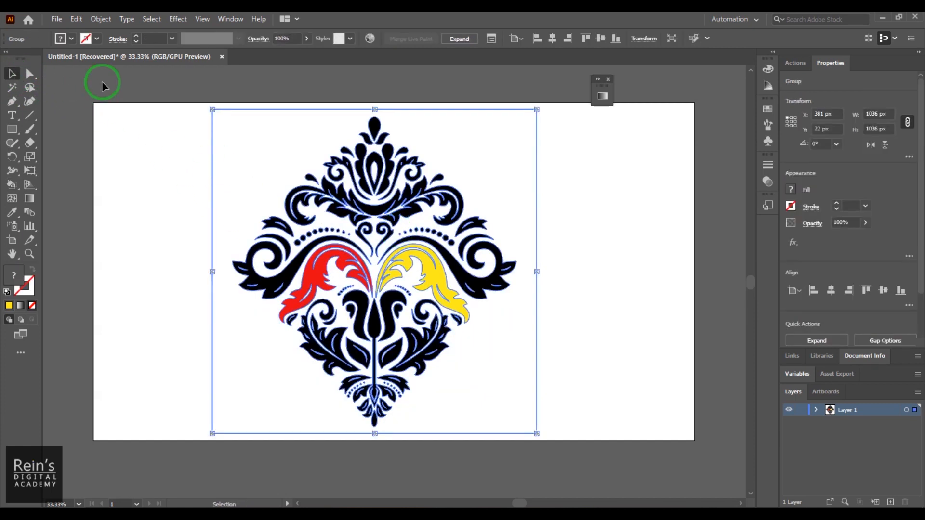
click(101, 19)
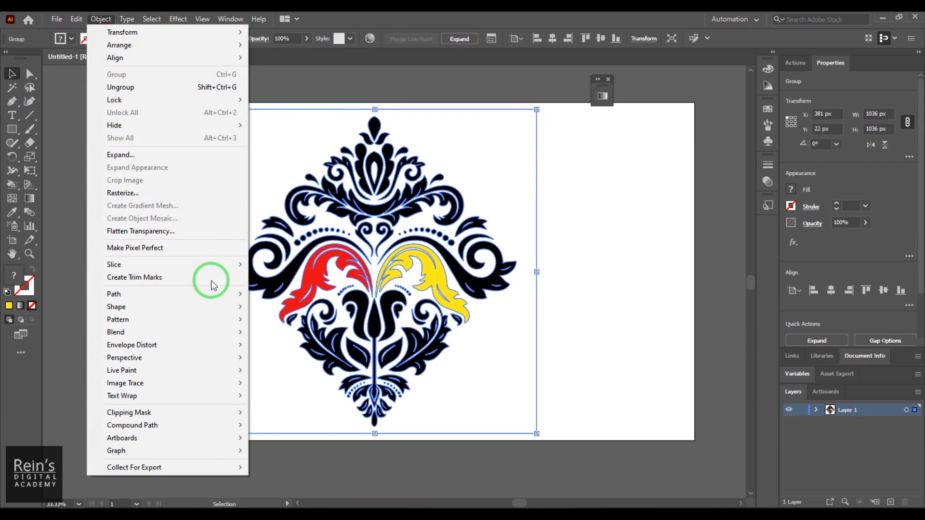
mouse_move(218, 359)
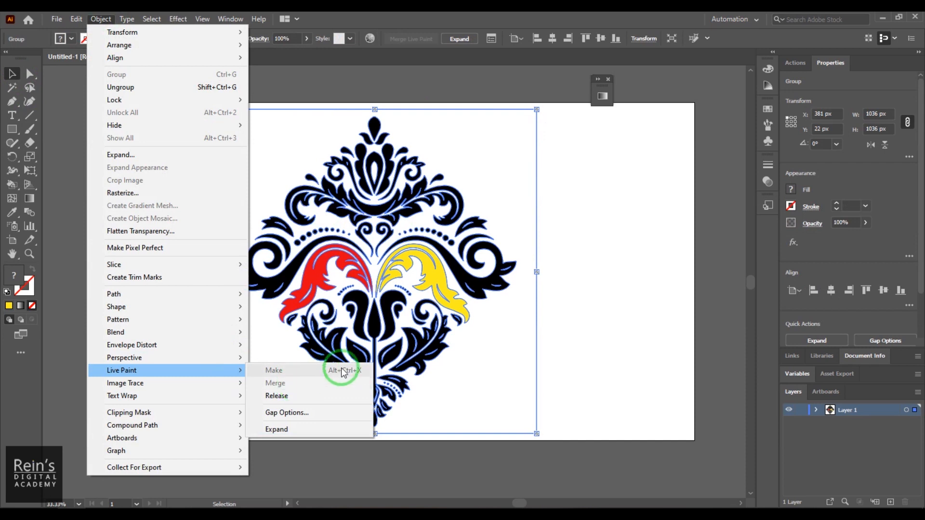
click(623, 308)
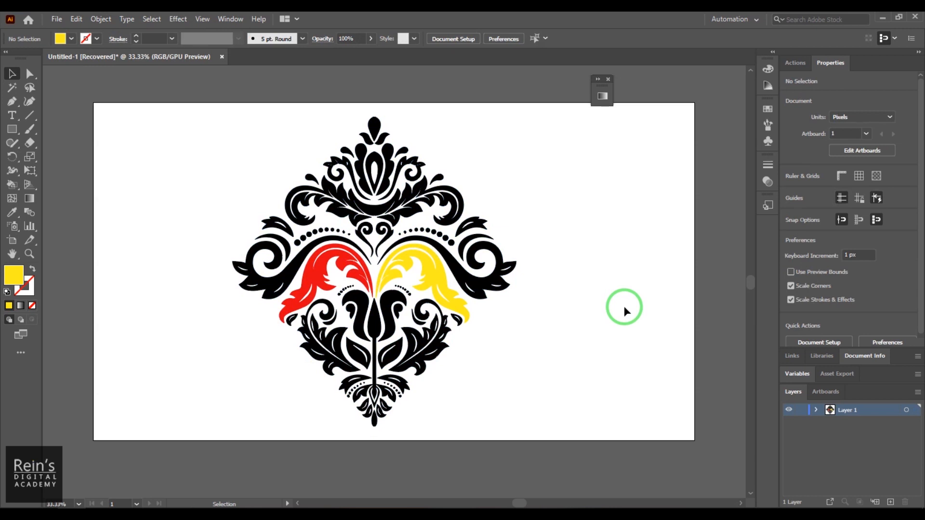
- With the Pencil tool, draw five freehand dividing paths crossing the damask ornament in different directions
click(29, 116)
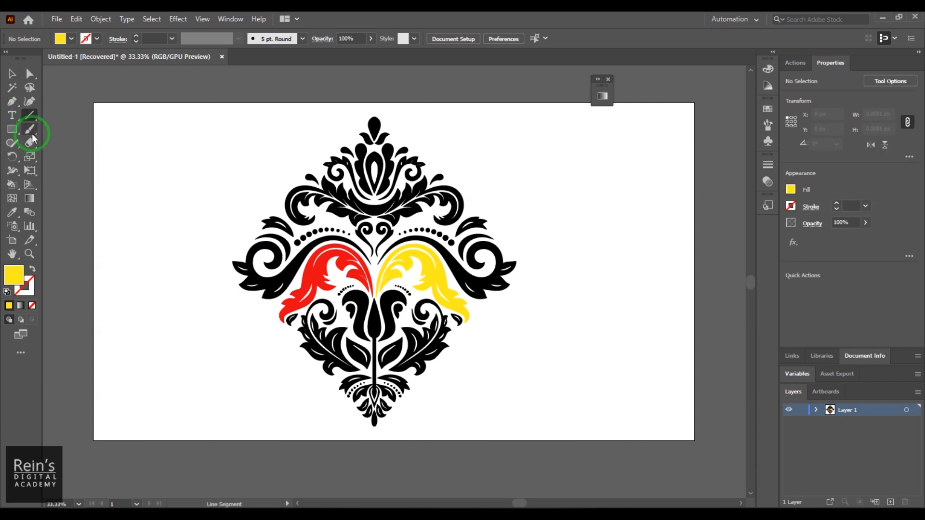
click(30, 131)
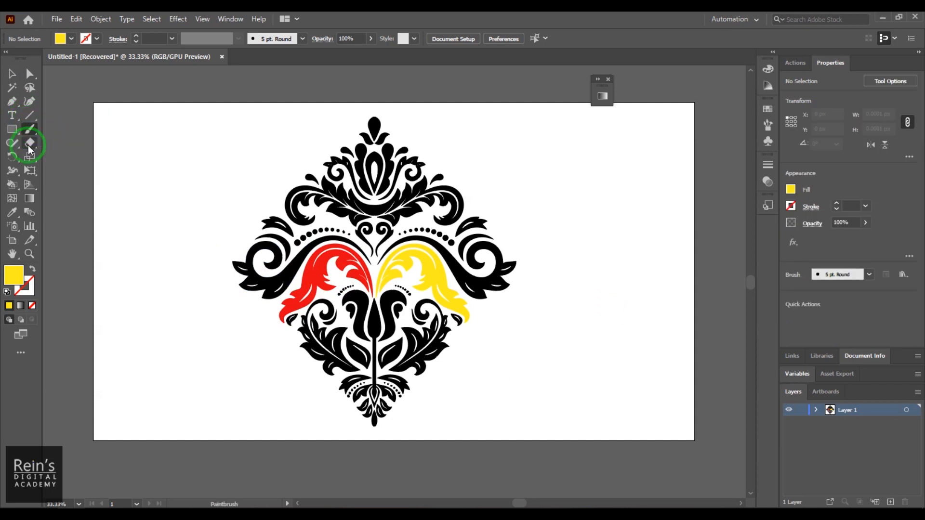
click(28, 146)
click(9, 146)
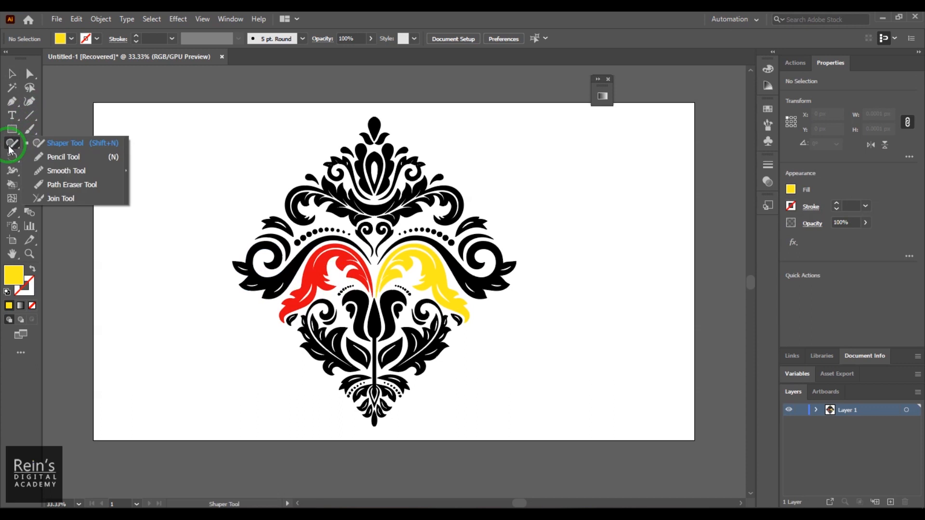
click(72, 157)
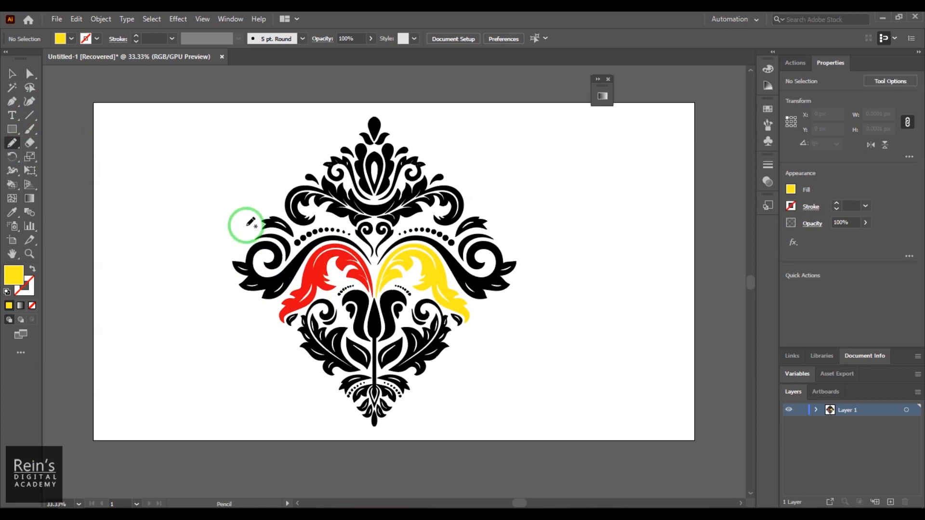
mouse_move(205, 129)
mouse_down()
mouse_move(239, 198)
mouse_move(261, 388)
mouse_up()
mouse_move(197, 361)
mouse_down()
mouse_move(213, 305)
mouse_move(354, 293)
mouse_move(478, 220)
mouse_move(533, 207)
mouse_up()
mouse_move(509, 377)
mouse_down()
mouse_move(346, 241)
mouse_move(271, 132)
mouse_up()
mouse_move(191, 183)
mouse_down()
mouse_move(312, 237)
mouse_move(536, 313)
mouse_up()
mouse_move(424, 133)
mouse_down()
mouse_move(347, 222)
mouse_move(308, 349)
mouse_move(281, 381)
mouse_up()
- Select the ornament with all the pencil paths and merge them into the Live Paint group
click(12, 74)
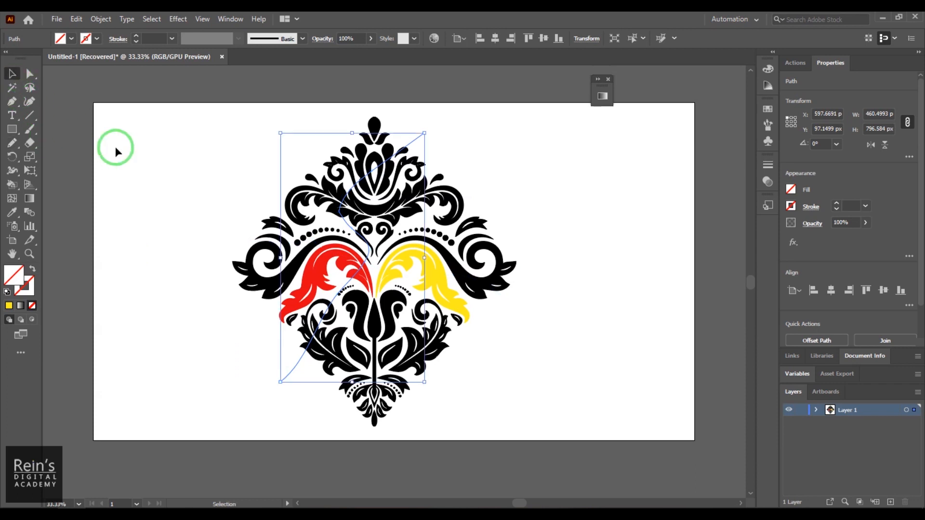
drag(120, 91, 655, 446)
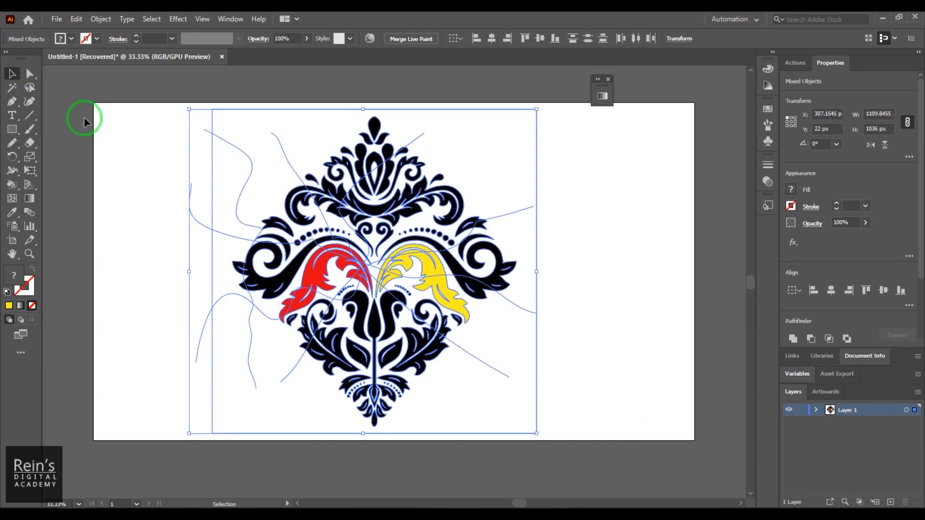
click(101, 18)
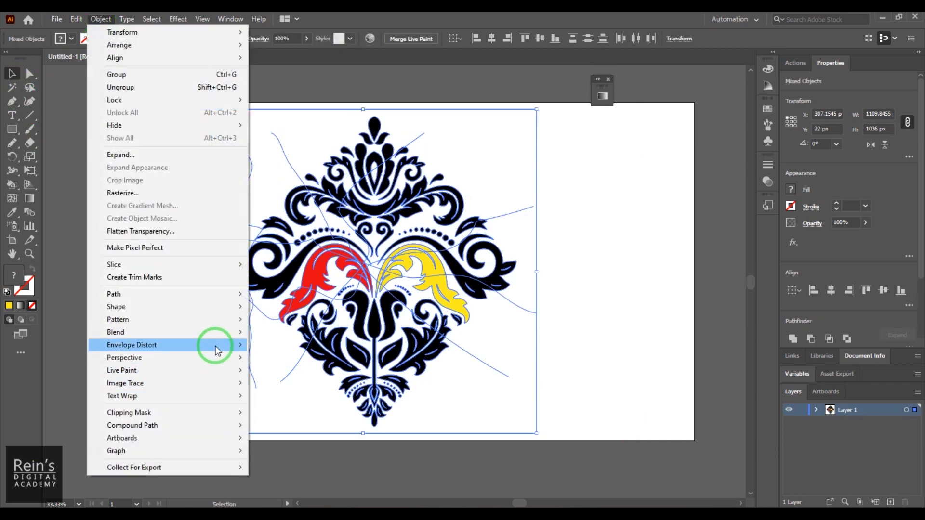
mouse_move(214, 371)
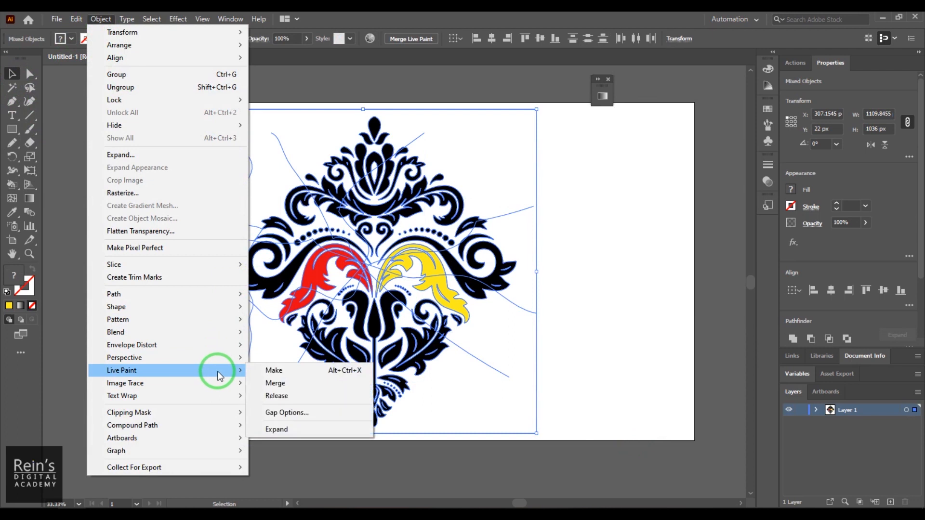
click(305, 390)
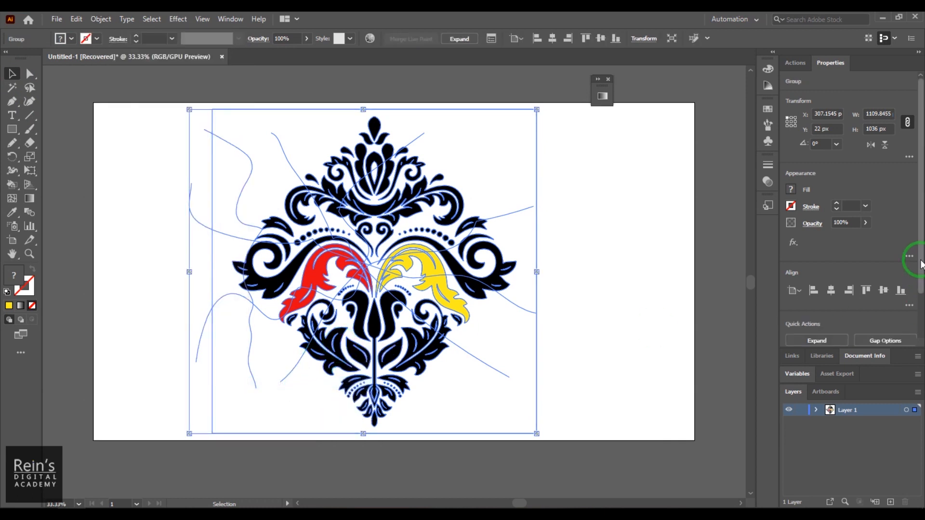
scroll(916, 328, down, 2)
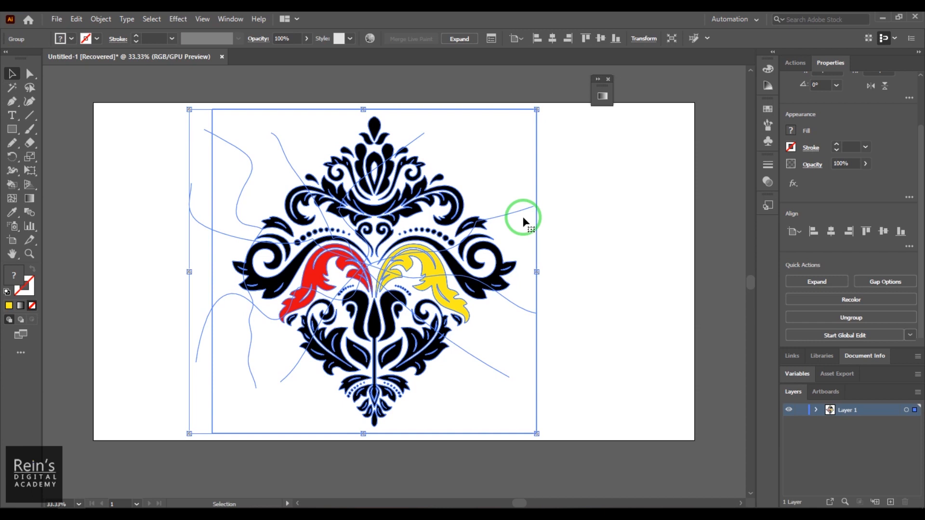
- With the Live Paint Bucket, fill the upper section of the ornament's outer right scroll with the green swatch
click(13, 187)
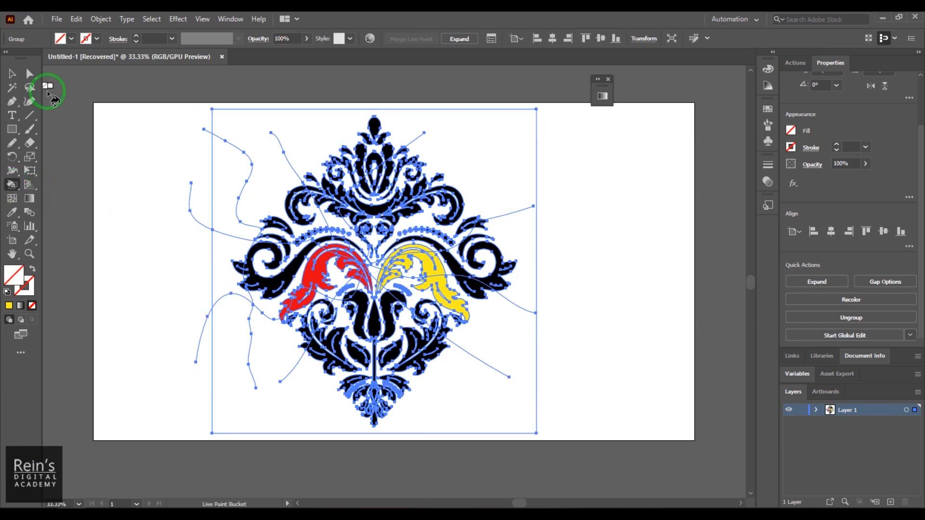
click(71, 40)
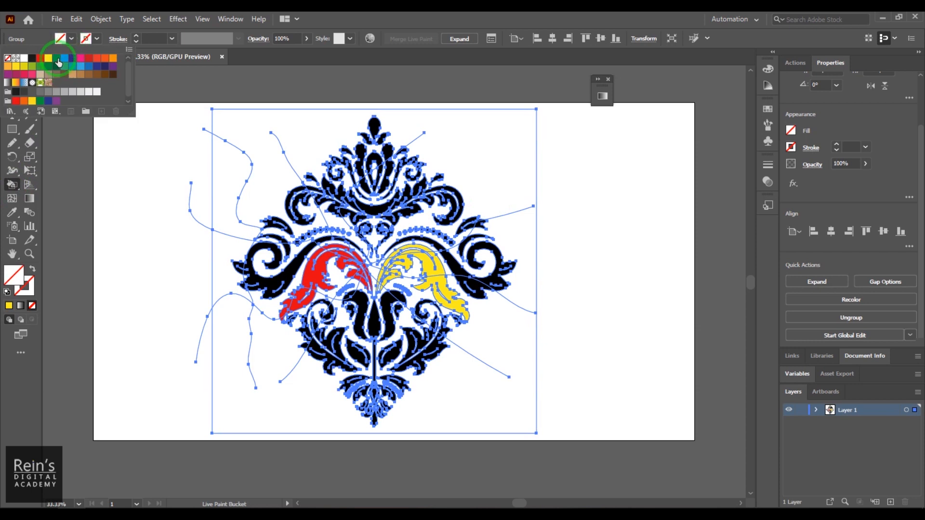
click(56, 58)
click(557, 261)
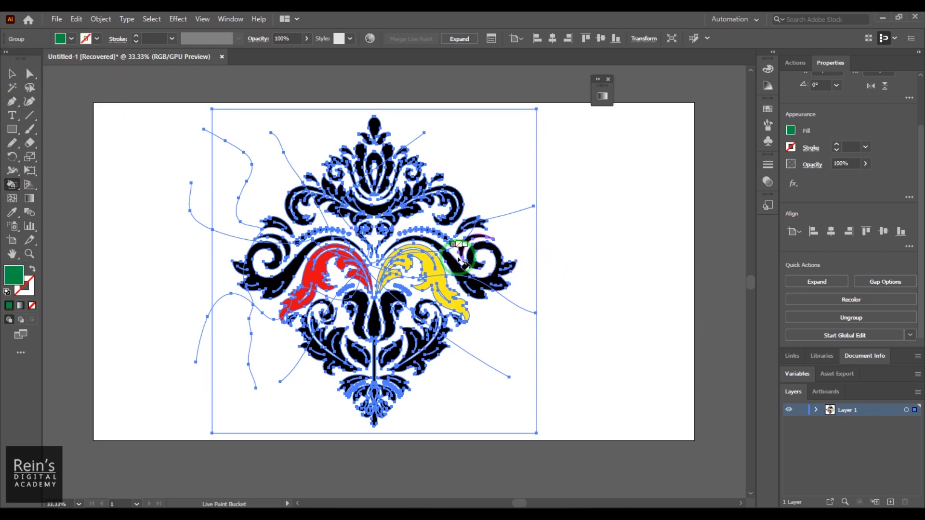
click(457, 269)
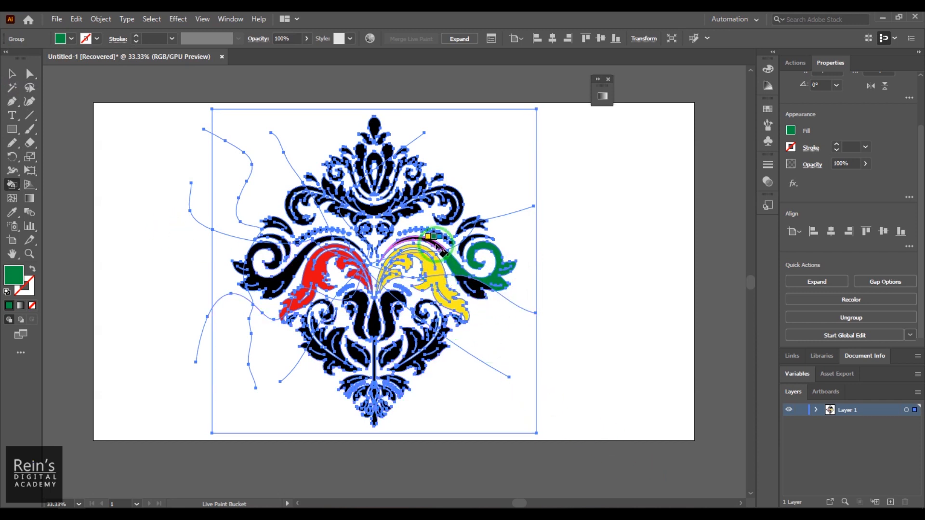
- Fill the arch above the yellow scroll, the lower right leaf and the upper left curl with red, and clear the selection
key(Left)
key(Left)
click(440, 248)
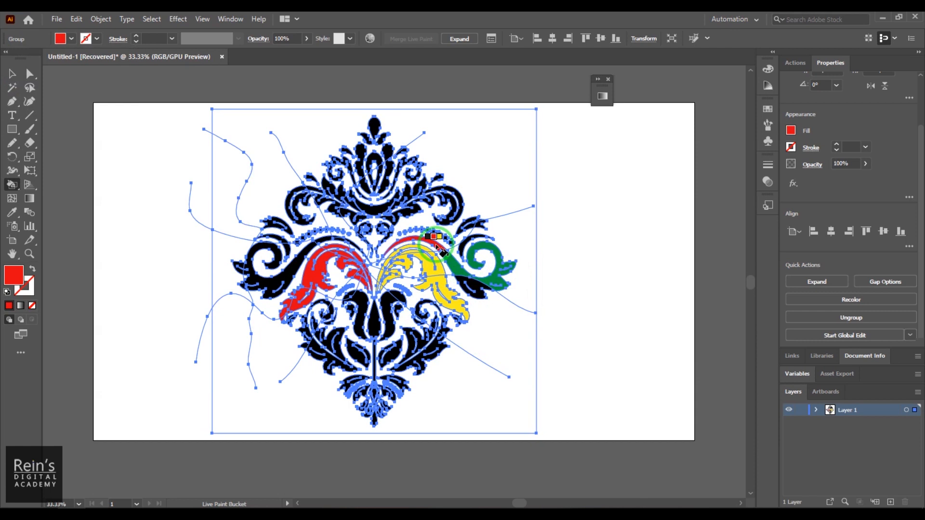
click(438, 348)
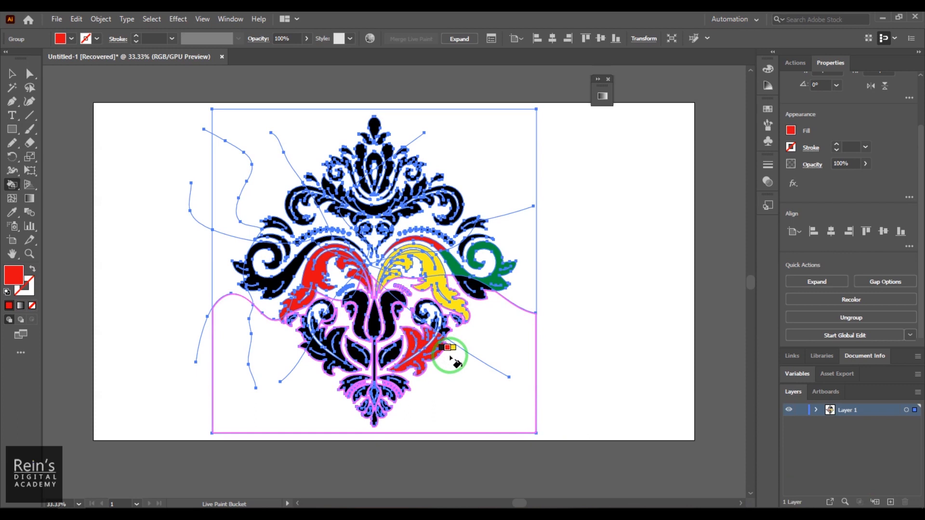
click(304, 198)
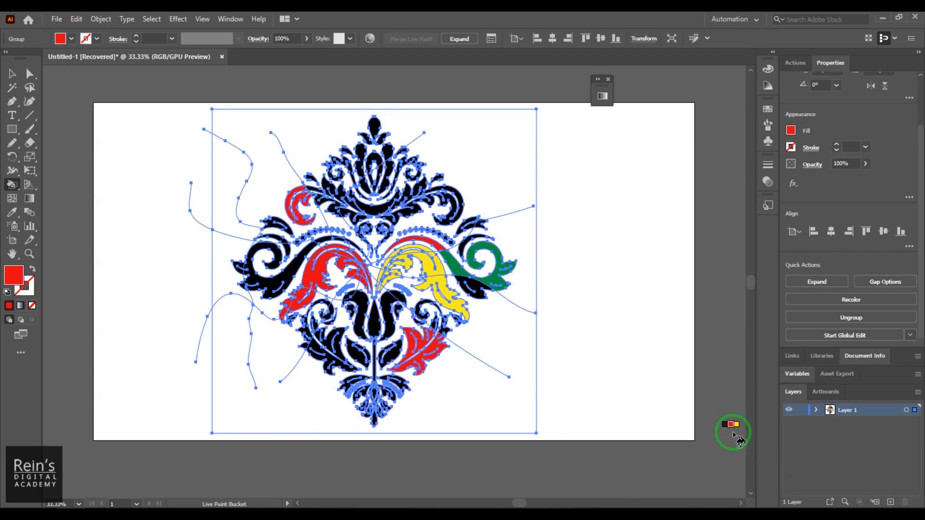
click(12, 74)
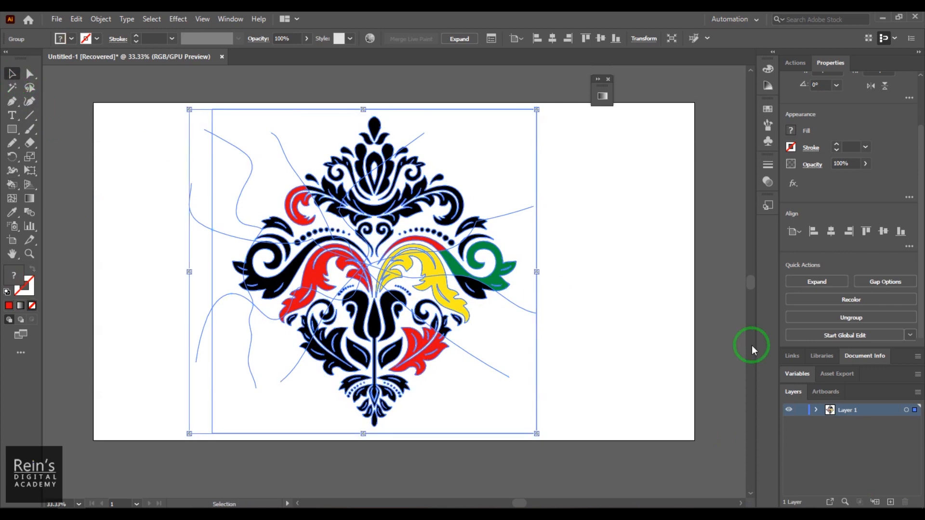
click(635, 318)
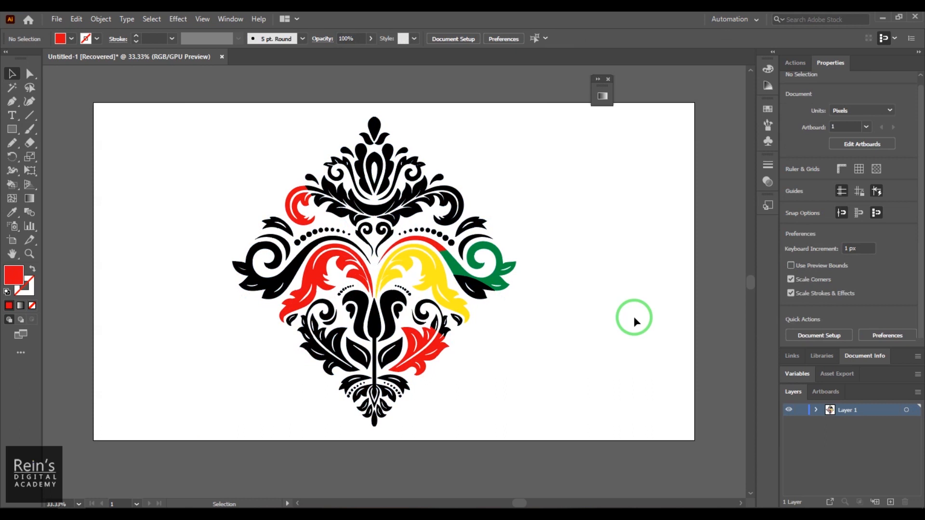
- Try releasing the Live Paint group on the whole ornament, and undo the release
mouse_move(631, 350)
mouse_down()
mouse_move(381, 205)
mouse_move(383, 232)
mouse_up()
click(101, 20)
mouse_move(177, 367)
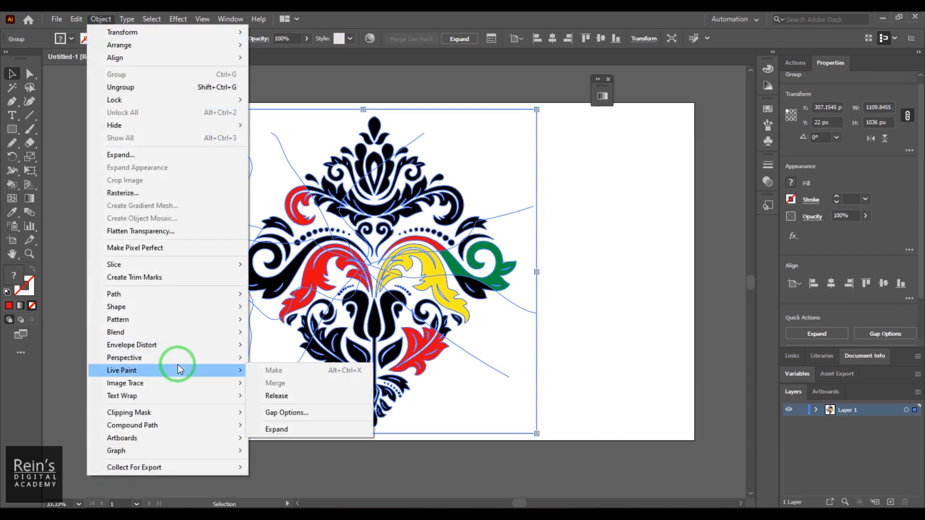
click(297, 398)
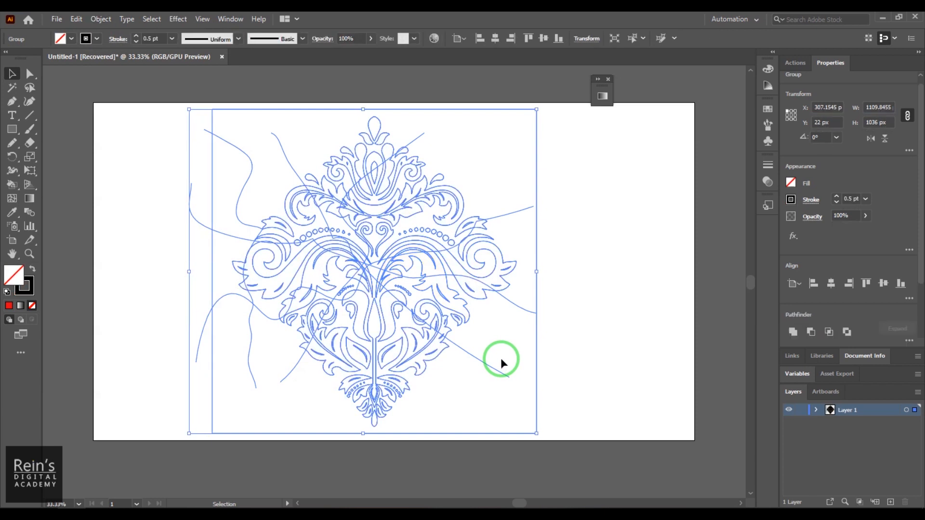
click(599, 344)
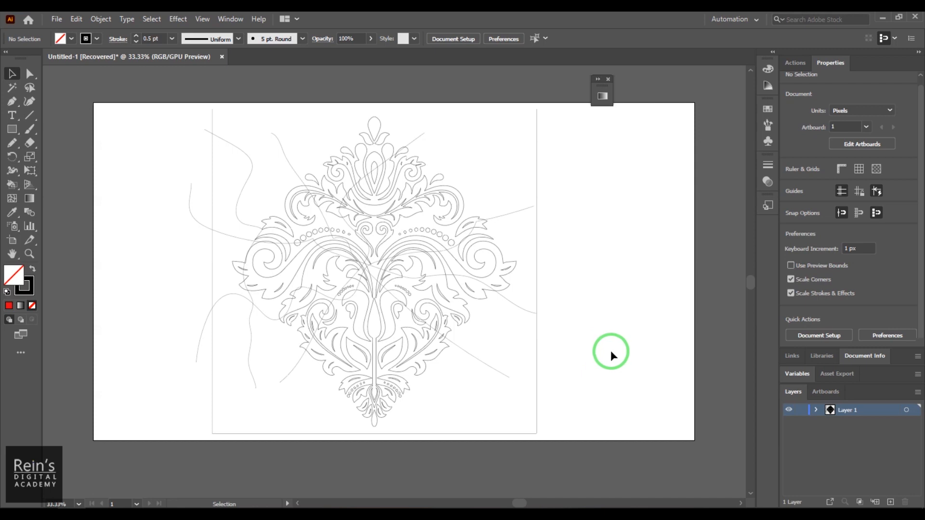
key(ctrl+z)
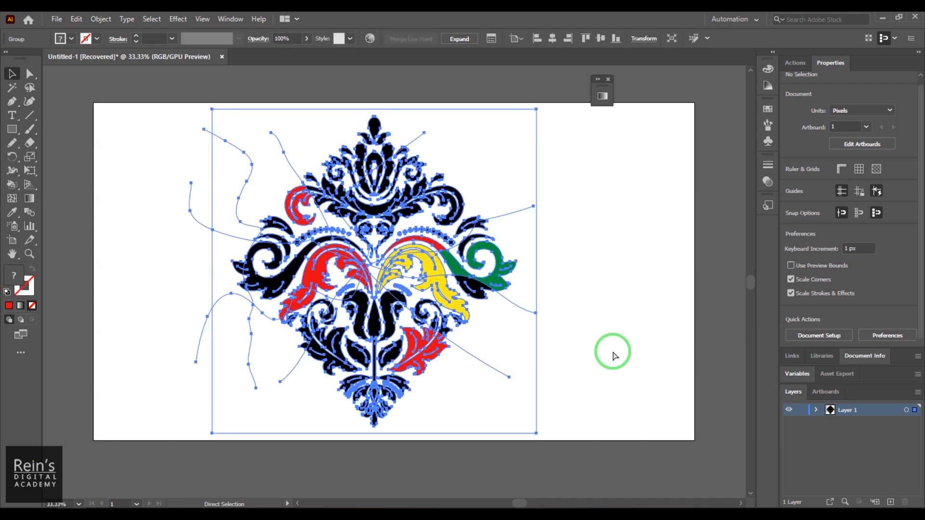
- Select the whole Live Paint ornament, expand it into ordinary paths and clear the selection
click(602, 355)
drag(604, 371, 149, 124)
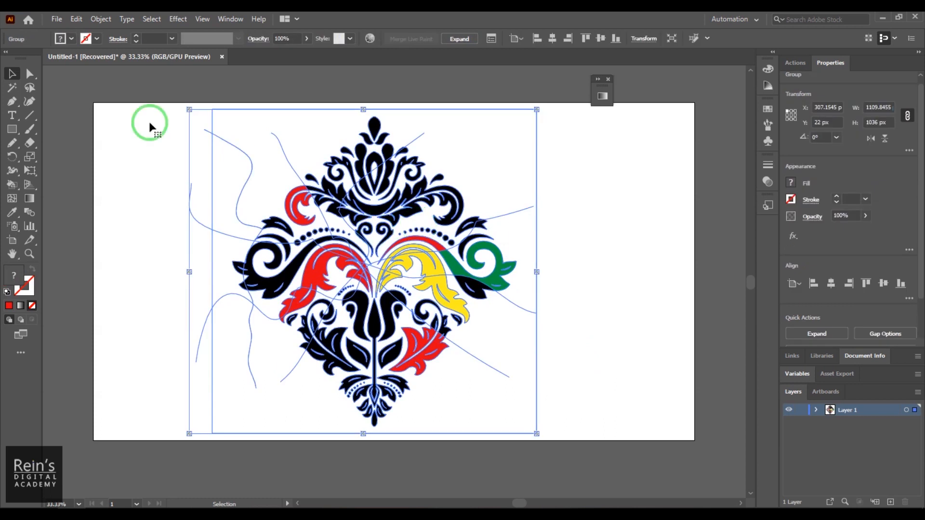
click(100, 19)
mouse_move(217, 371)
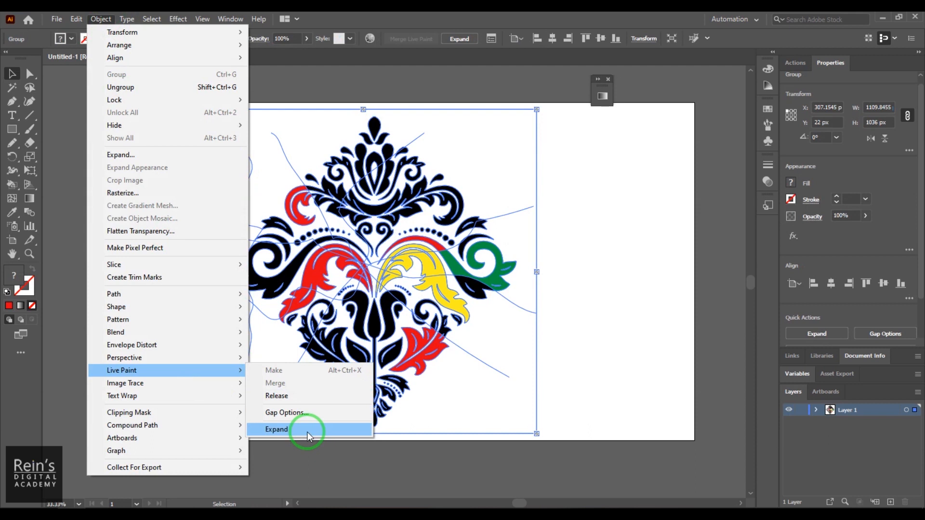
click(308, 430)
click(617, 341)
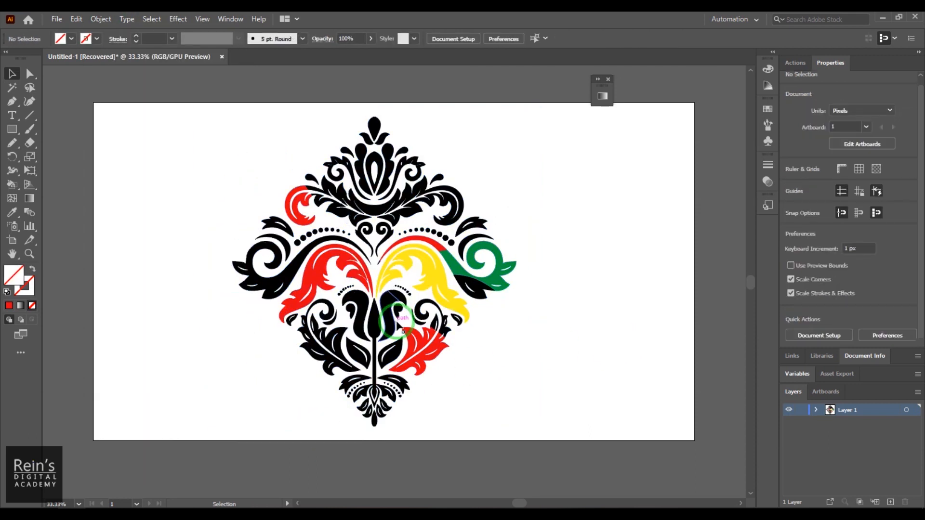
- Move the expanded ornament group toward the artboard's left edge, to about X 98 px, Y -2 px
click(437, 288)
drag(436, 288, 419, 298)
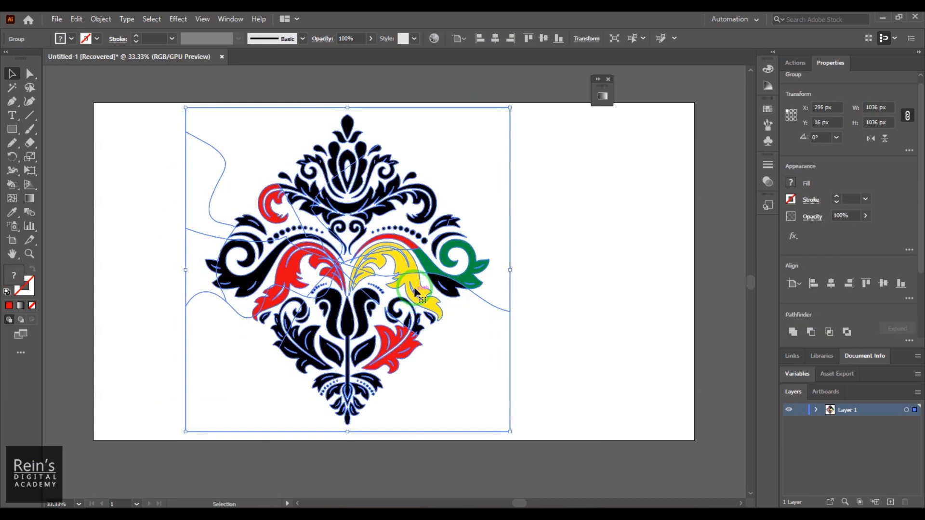
right_click(415, 285)
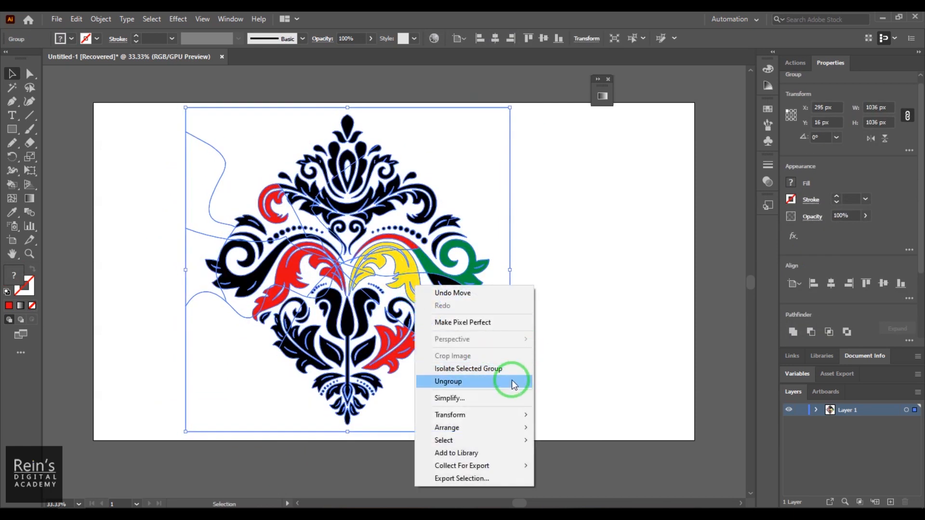
click(613, 314)
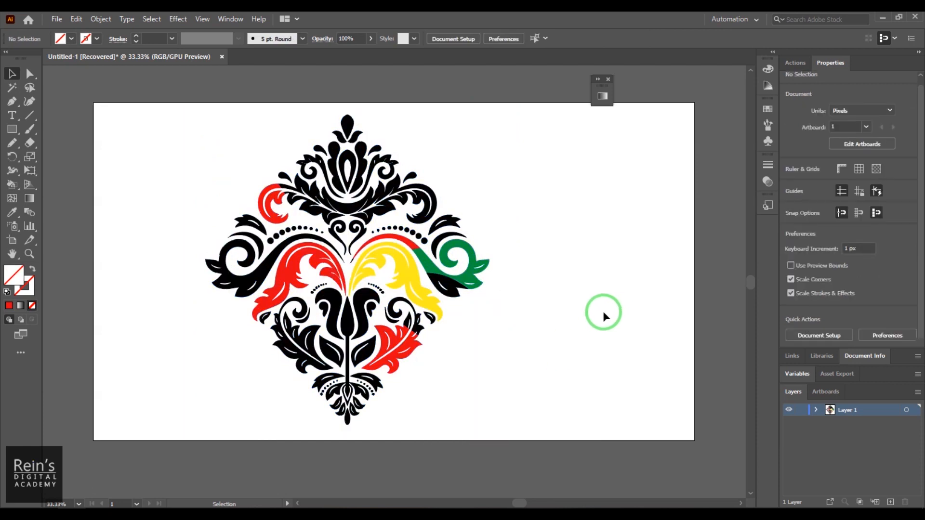
drag(392, 266, 333, 265)
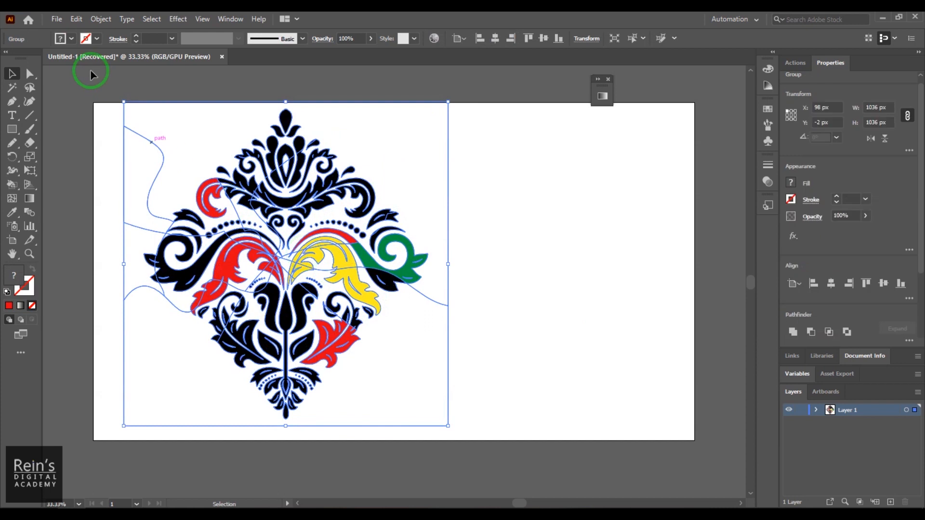
- Examine the Live Paint Gap Options, including the gap sizes at which paint stops, and close them without changes
click(99, 20)
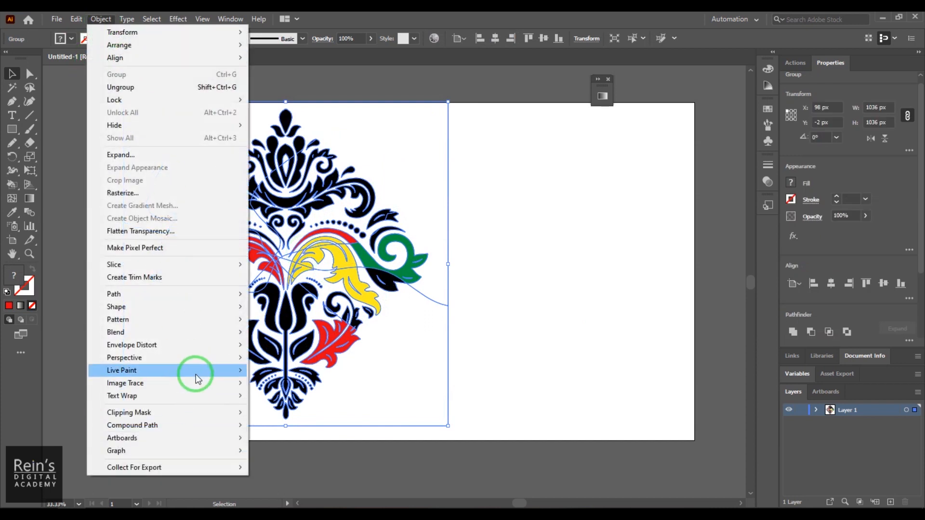
mouse_move(196, 370)
click(301, 411)
click(478, 210)
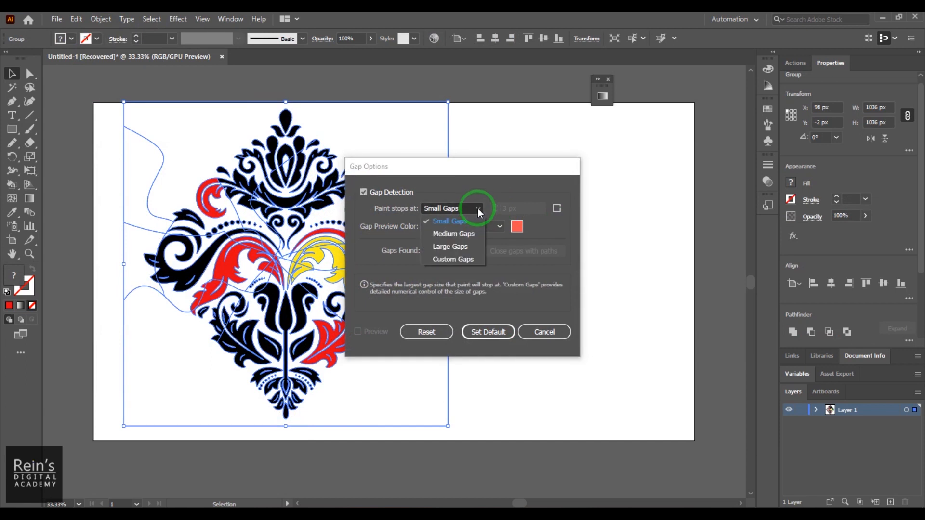
click(554, 230)
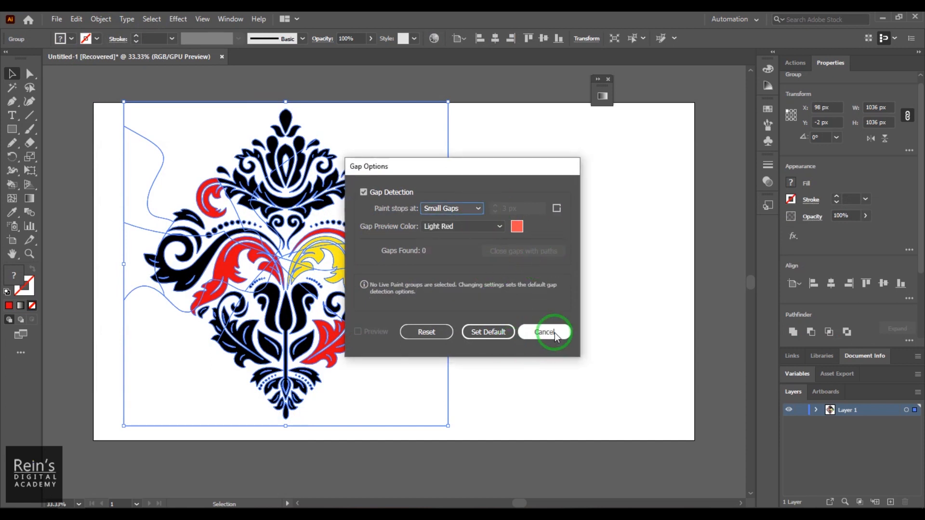
click(544, 332)
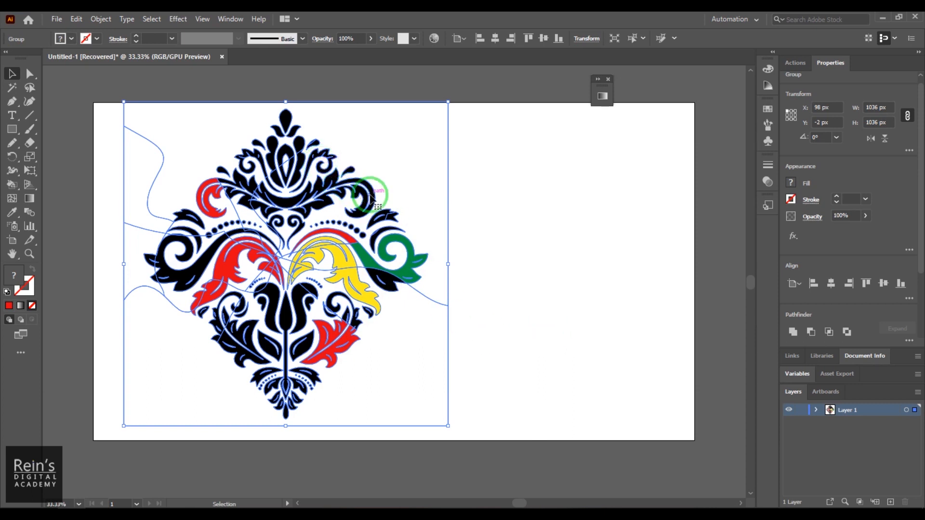
- Convert the selected expanded ornament group back into a Live Paint group
click(101, 19)
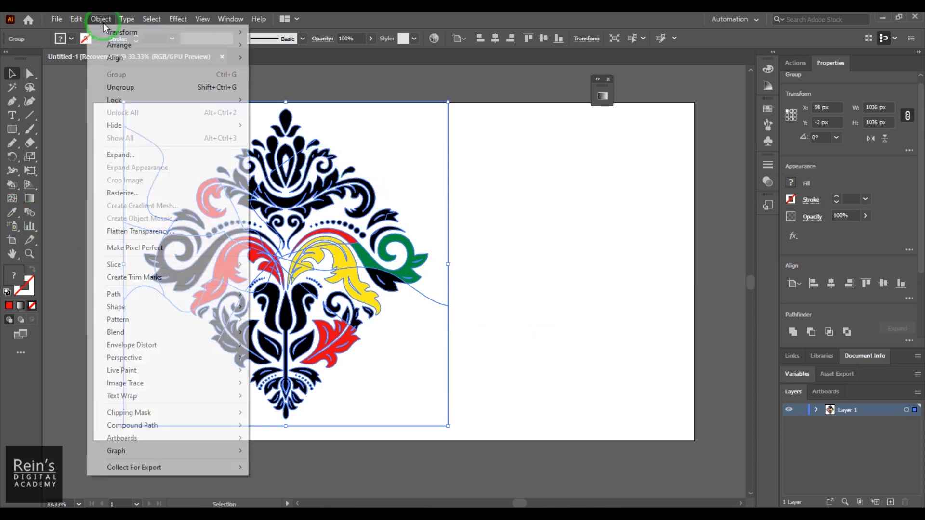
mouse_move(215, 371)
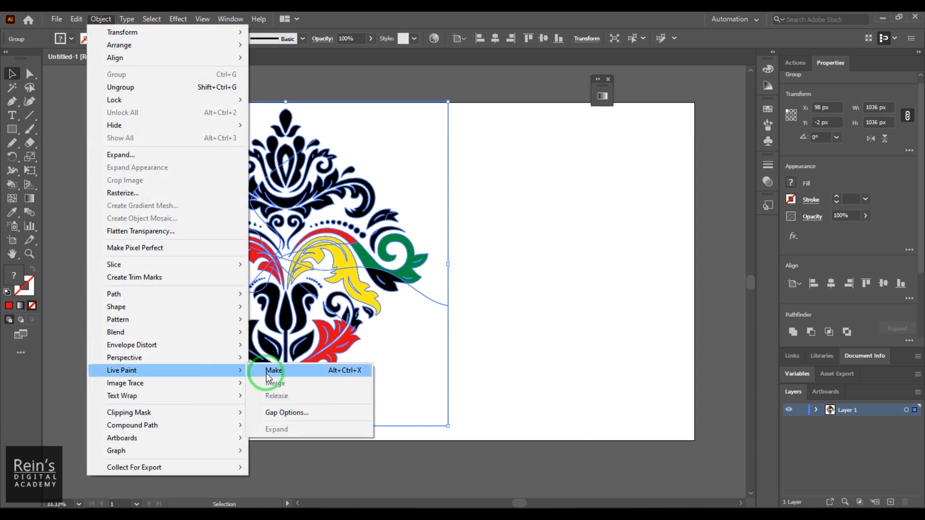
click(268, 375)
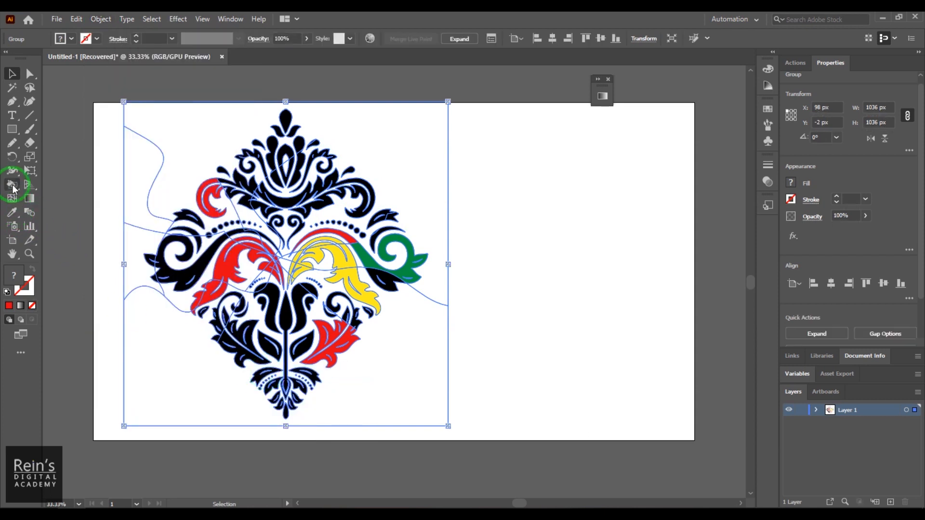
- Fill the black leaf scroll on the ornament's upper right half with blue using the Live Paint Bucket
click(12, 185)
click(71, 38)
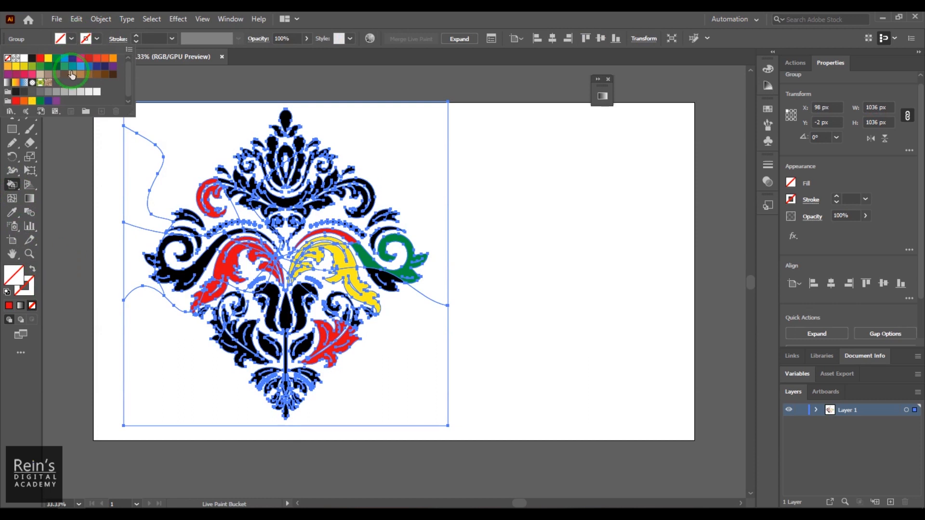
click(71, 75)
click(370, 197)
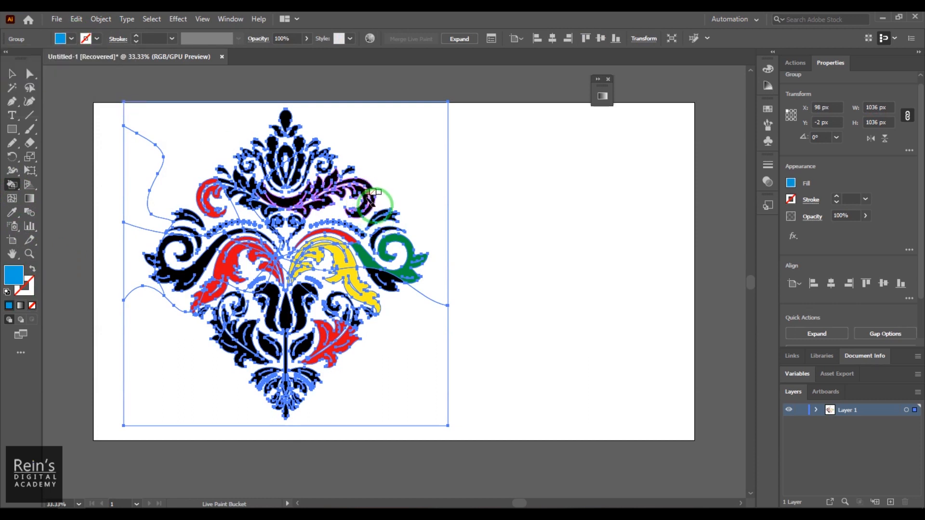
click(374, 195)
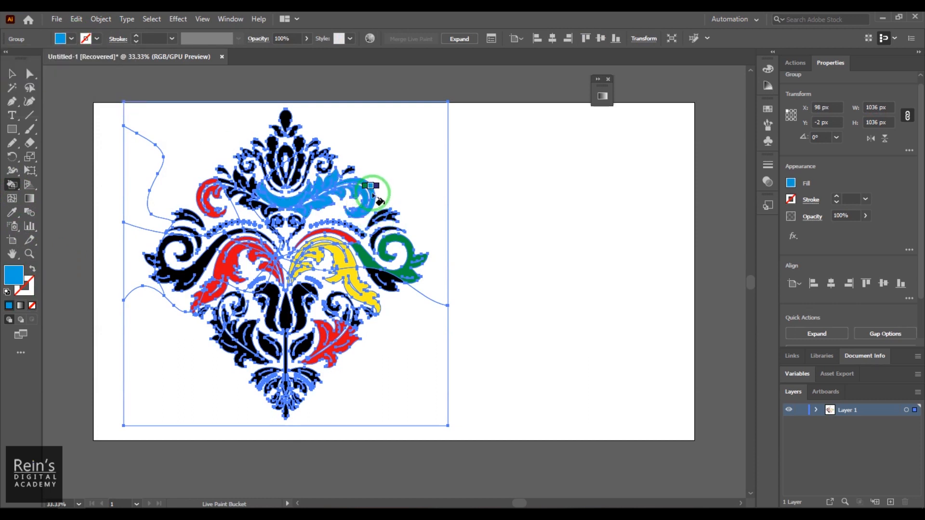
- Move the whole Live Paint ornament slightly right and down with Direct Selection, to about X 144 px, Y 33 px
key(z)
drag(317, 170, 490, 282)
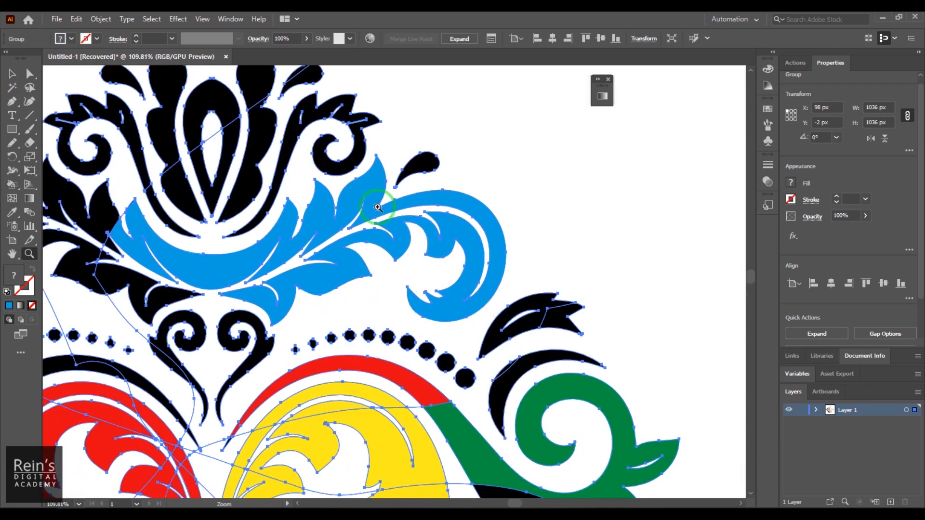
click(30, 73)
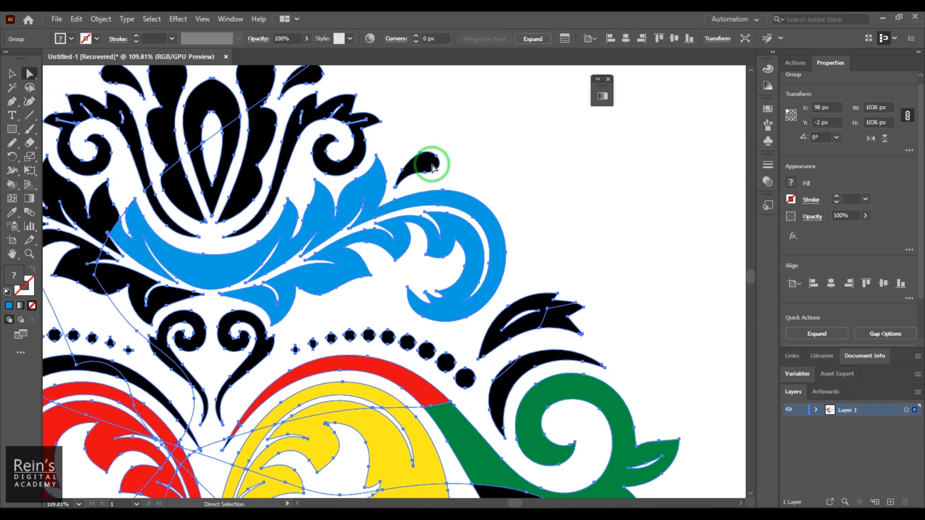
drag(421, 164, 444, 178)
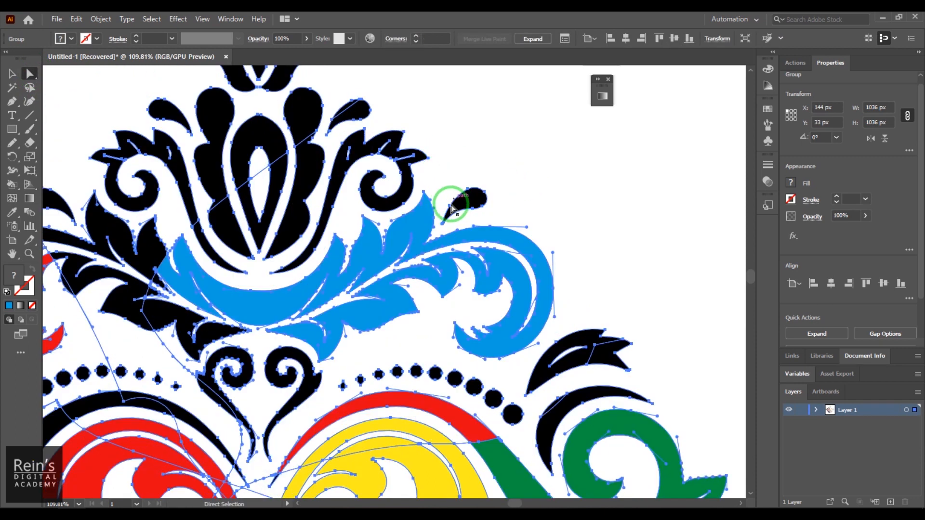
- Extend the tip of the black teardrop above the blue scroll down toward the blue shape with Direct Selection
click(450, 206)
mouse_move(426, 182)
mouse_down()
mouse_move(461, 212)
mouse_move(422, 180)
mouse_move(450, 186)
mouse_move(452, 216)
mouse_up()
click(463, 206)
click(502, 153)
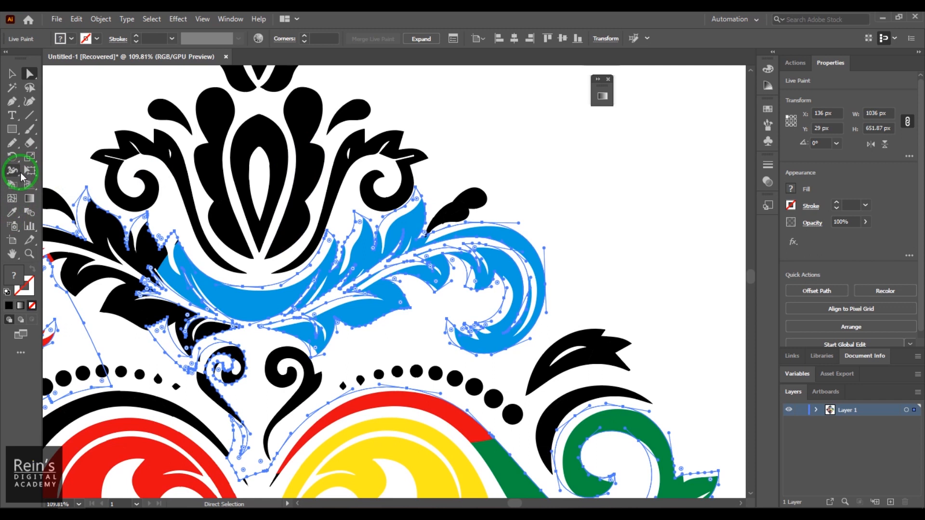
key(ctrl+minus)
key(ctrl+minus)
key(ctrl+minus)
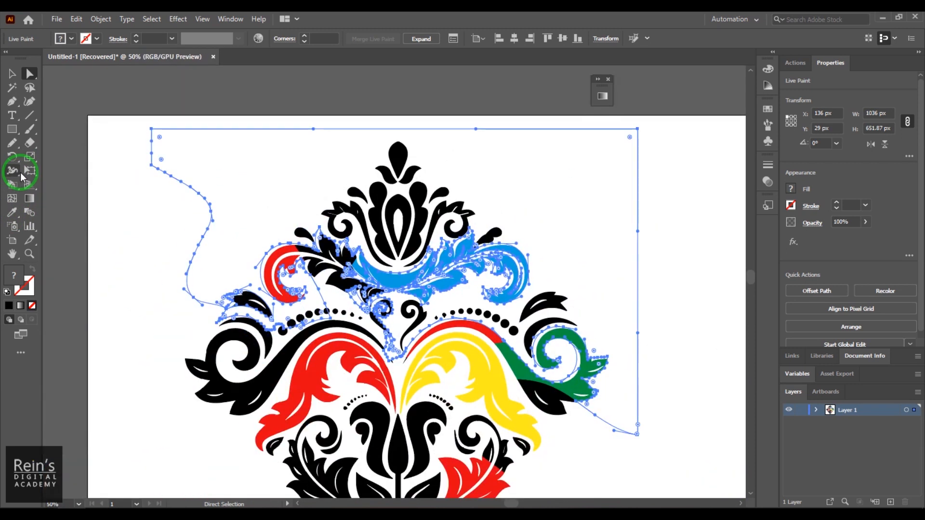